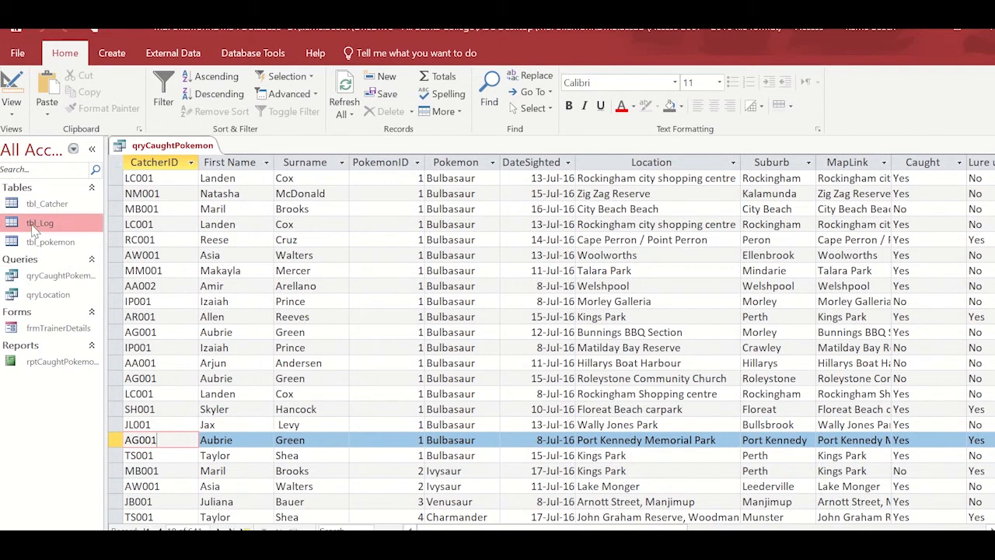
Open the tbl_Log table to review its PokemonID column, and inspect the design of the qryCaughtPokemon query
{"action": "left_click_drag", "start_coordinate": [48, 201], "coordinate": [49, 209]}
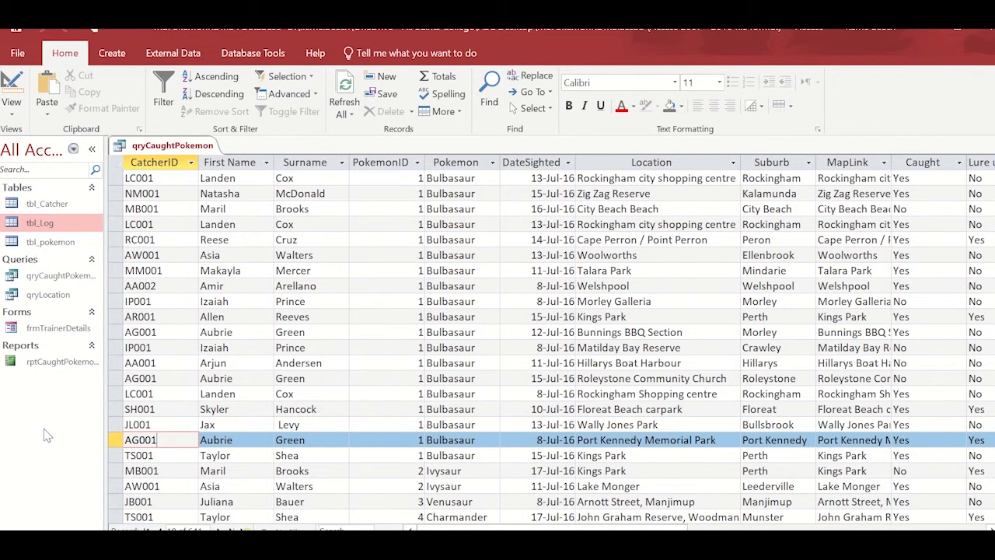
{"action": "left_click", "coordinate": [34, 226]}
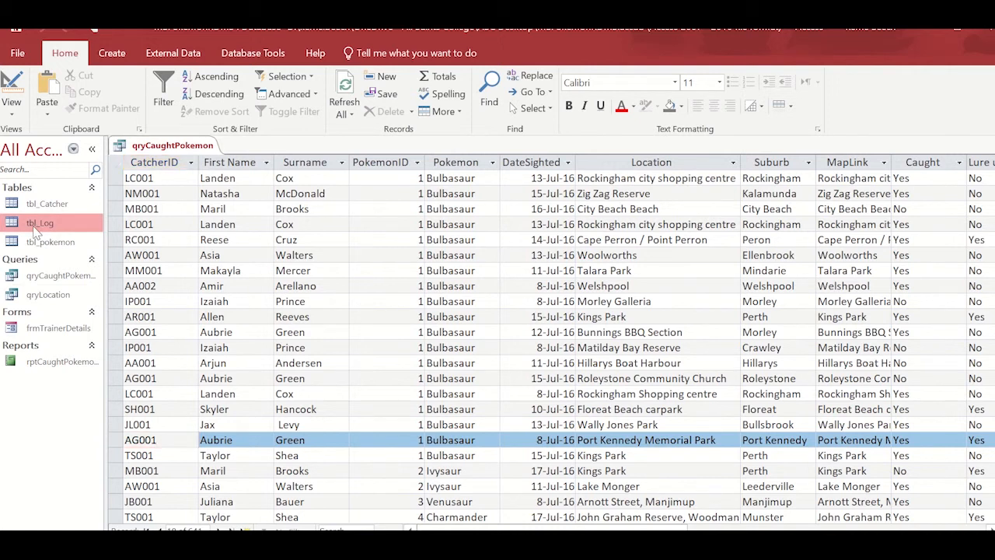
{"action": "double_click", "coordinate": [34, 225]}
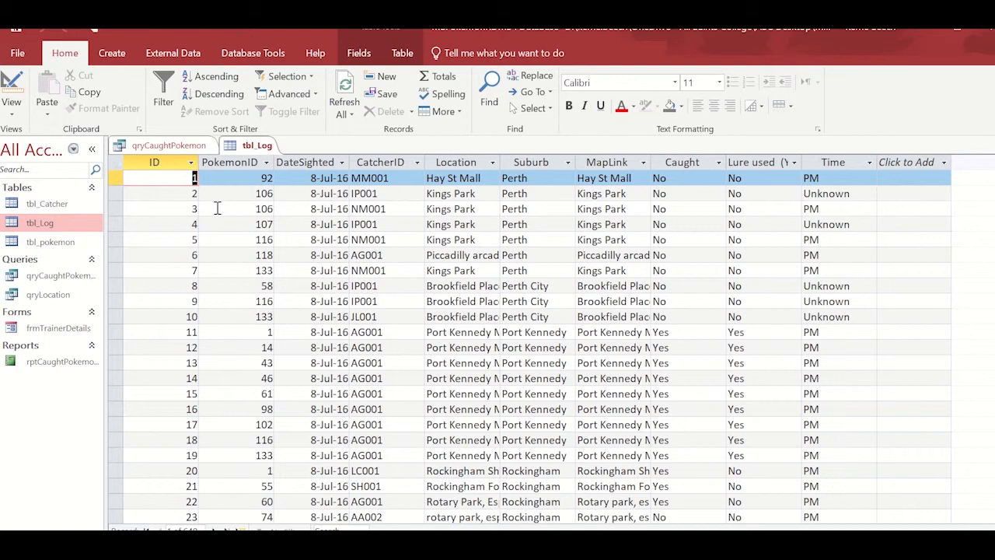
{"action": "left_click", "coordinate": [250, 270]}
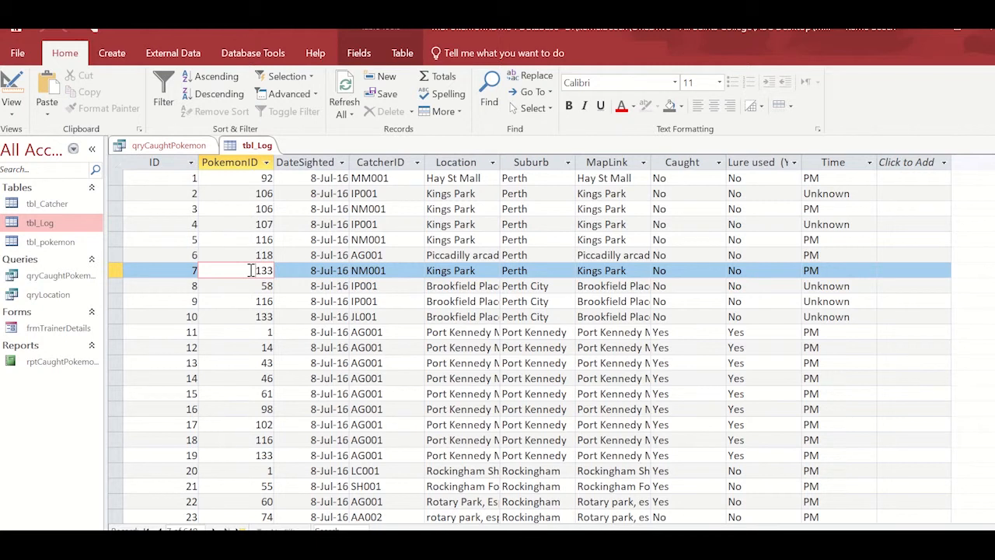
{"action": "double_click", "coordinate": [48, 278]}
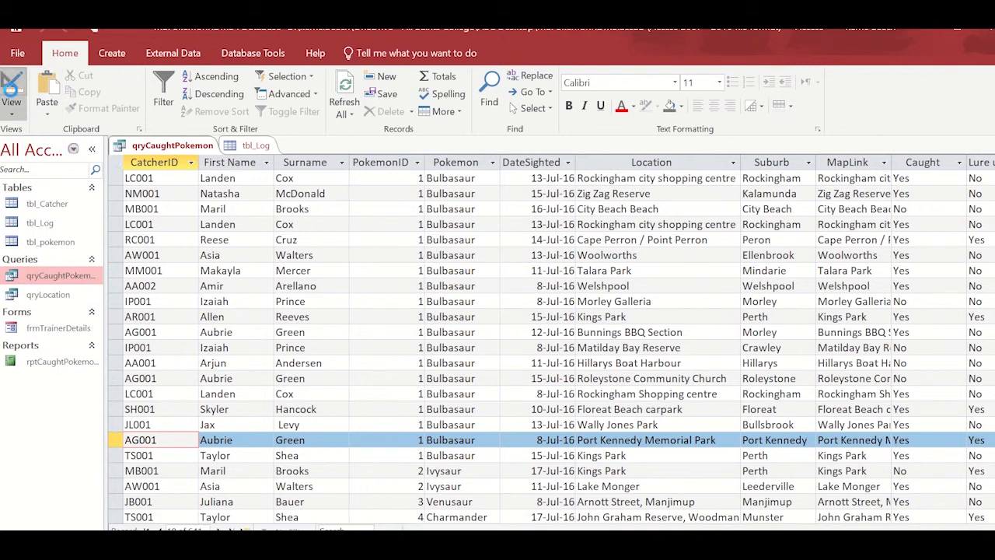
{"action": "left_click", "coordinate": [11, 87]}
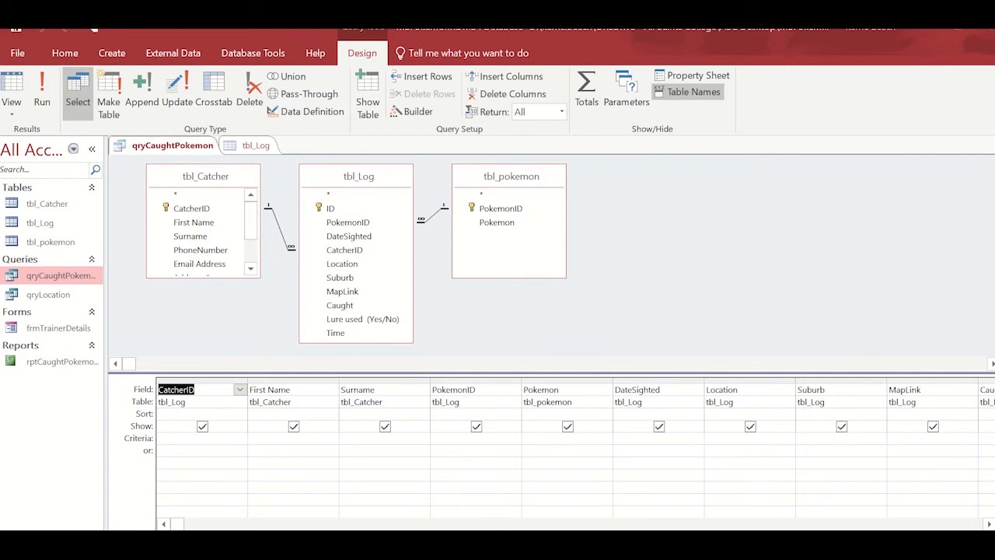
Close the qryCaughtPokemon query without saving its layout, and close the tbl_Log table
{"action": "key", "text": "ctrl+w"}
{"action": "left_click", "coordinate": [523, 337]}
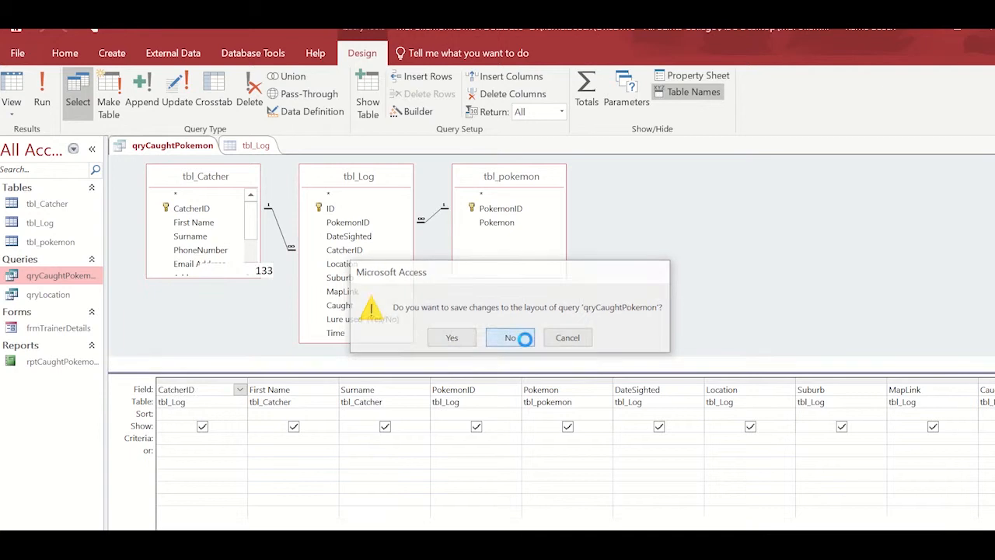
{"action": "right_click", "coordinate": [147, 148]}
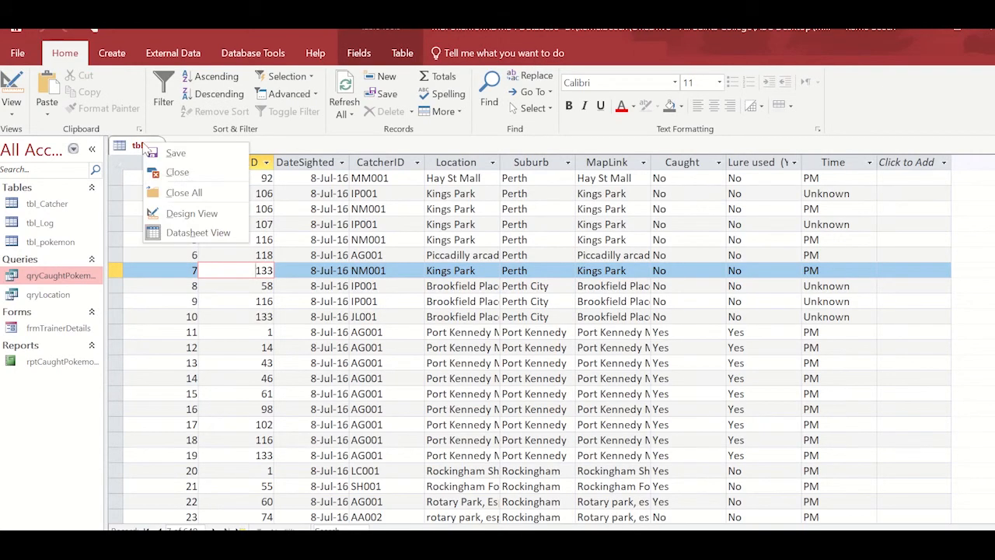
{"action": "left_click", "coordinate": [176, 172]}
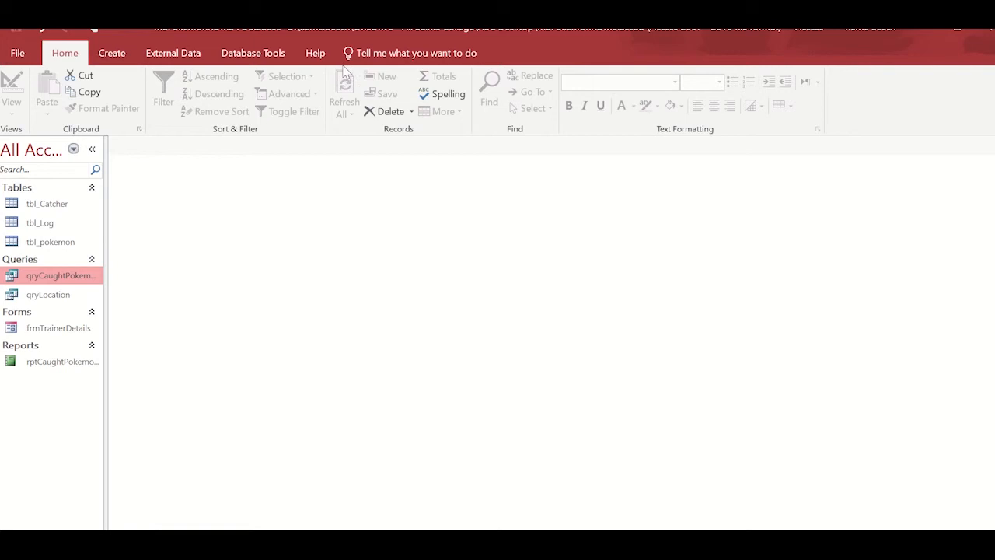
Create a form based on the qryCaughtPokemon query and show it in Design view
{"action": "left_click", "coordinate": [111, 53]}
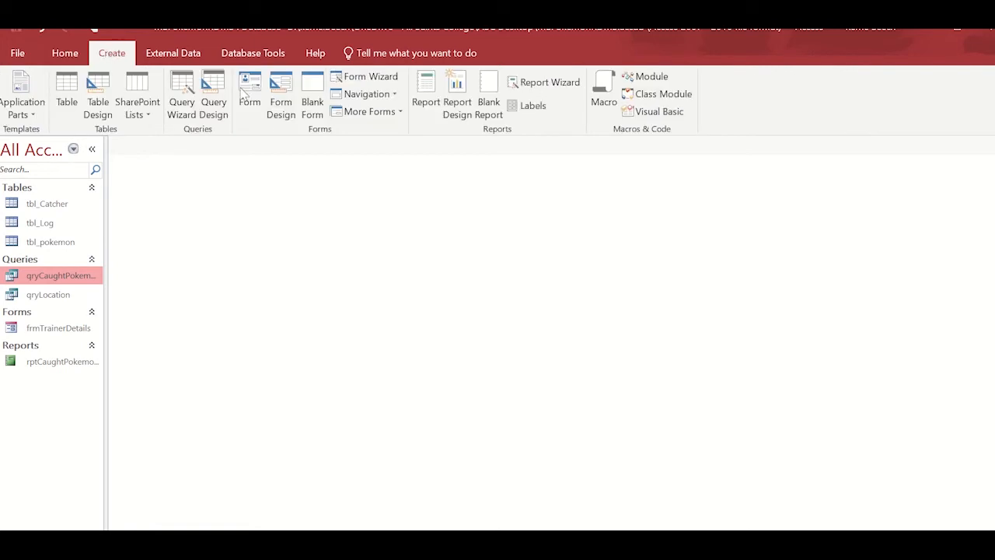
{"action": "left_click", "coordinate": [248, 91]}
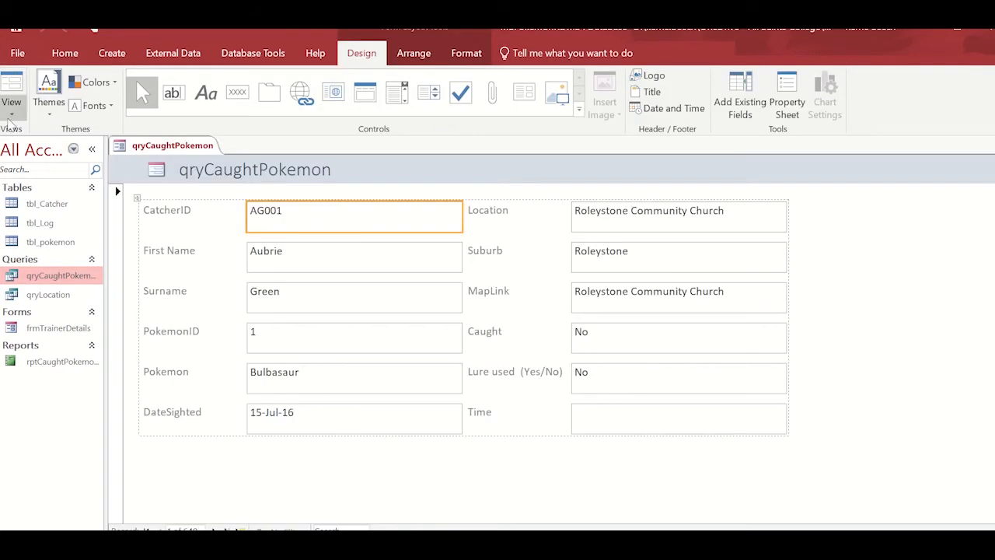
{"action": "left_click", "coordinate": [9, 121]}
{"action": "left_click", "coordinate": [42, 204]}
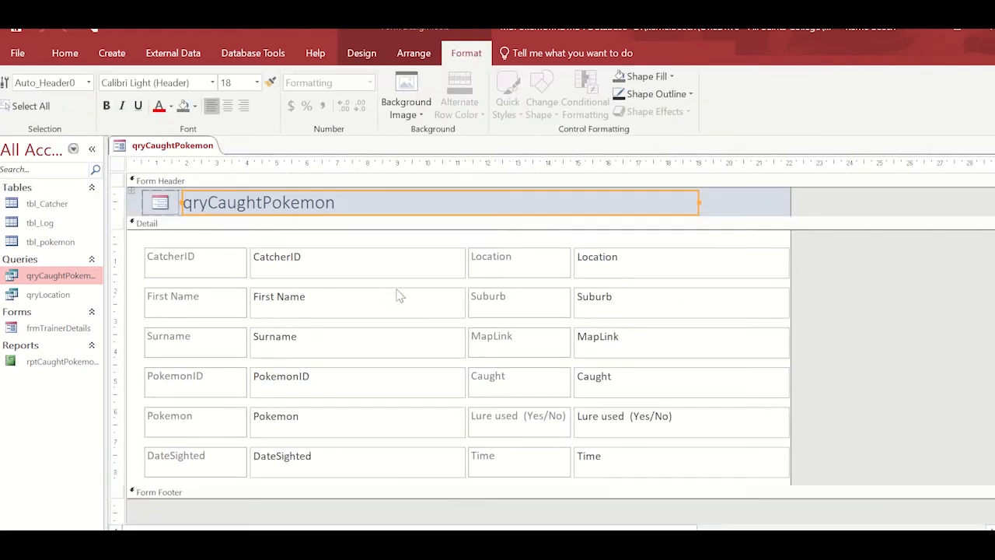
Remove the control layout from all fields and labels in the form's Detail section
{"action": "left_click", "coordinate": [195, 257]}
{"action": "left_click", "coordinate": [132, 247]}
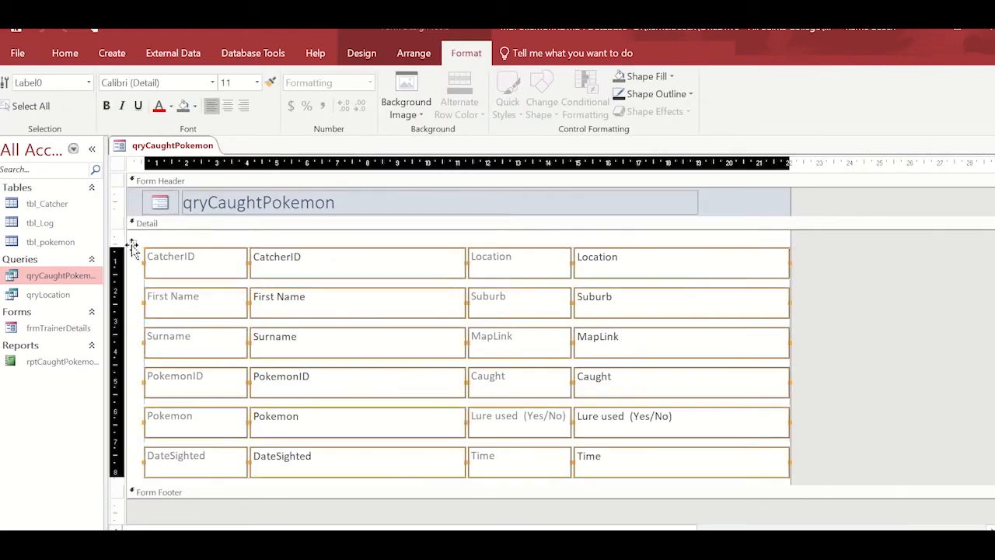
{"action": "right_click", "coordinate": [361, 267]}
{"action": "mouse_move", "coordinate": [436, 254]}
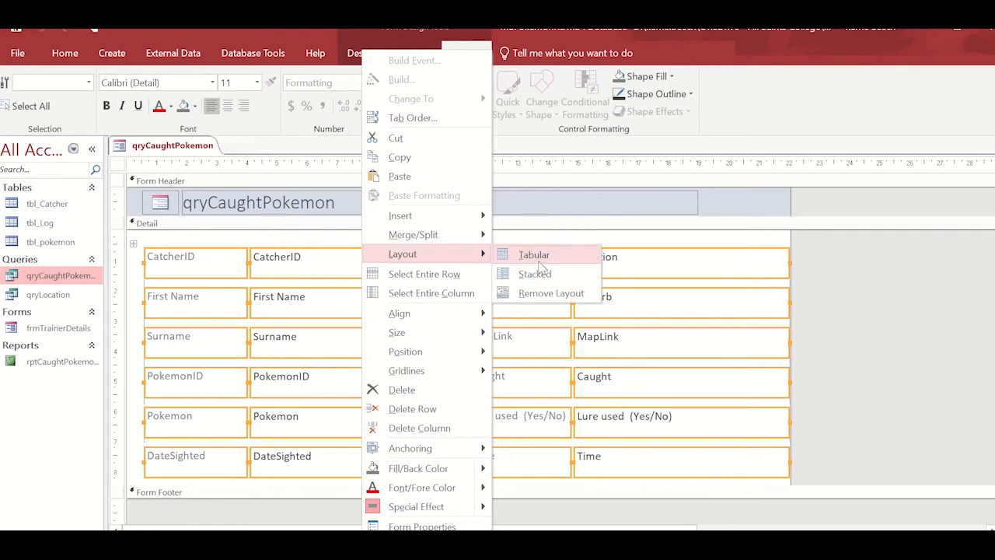
{"action": "left_click", "coordinate": [577, 293]}
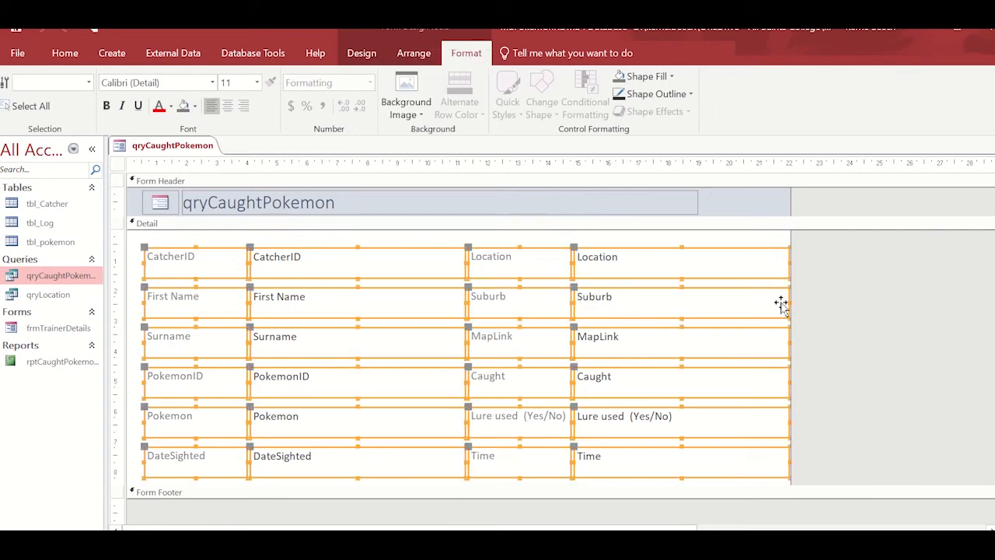
Move the Location through Time fields with their labels below DateSighted to form a single column
{"action": "right_click", "coordinate": [579, 284]}
{"action": "left_click", "coordinate": [507, 486]}
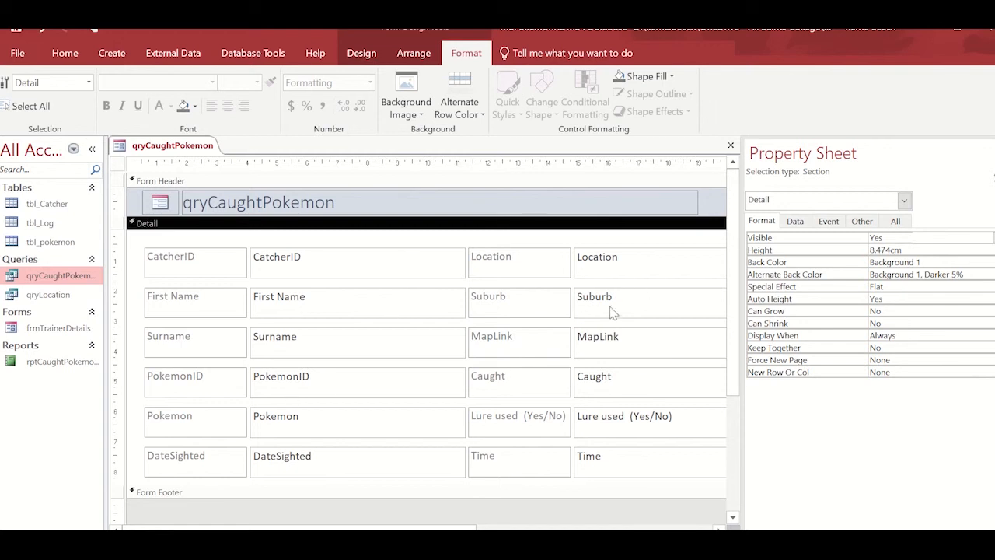
{"action": "left_click_drag", "start_coordinate": [542, 235], "coordinate": [634, 469]}
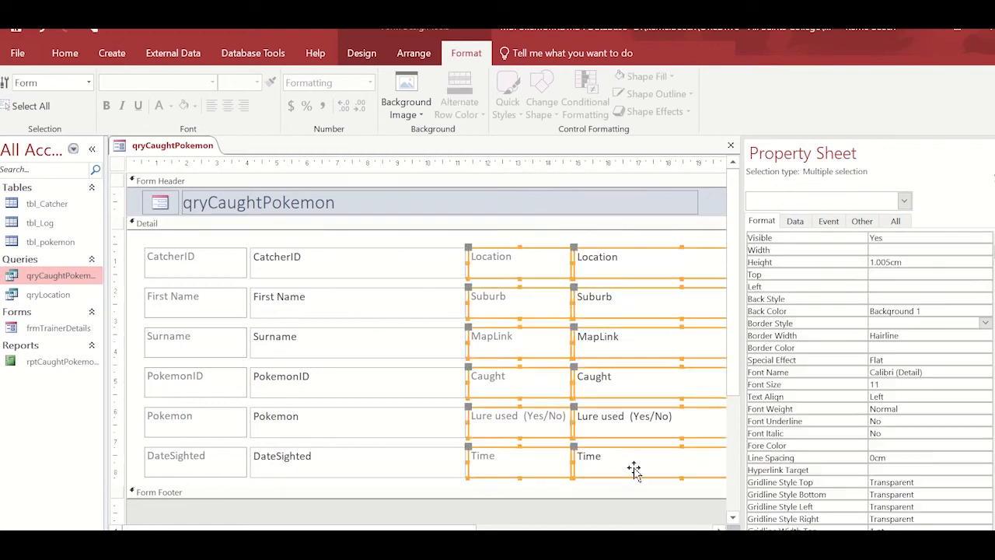
{"action": "left_click_drag", "start_coordinate": [542, 271], "coordinate": [220, 498]}
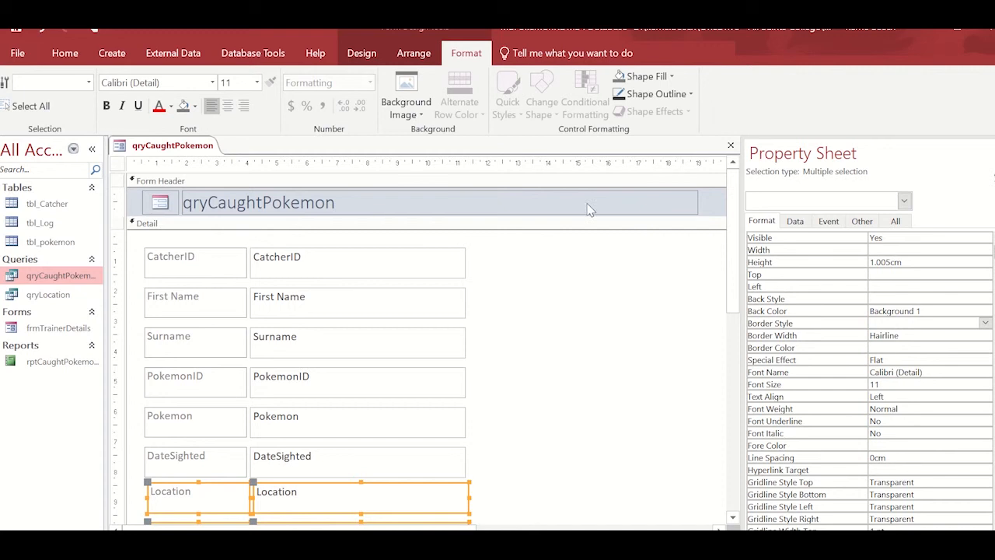
Show the form in Form view and reduce the database window from its maximized size
{"action": "left_click", "coordinate": [64, 53]}
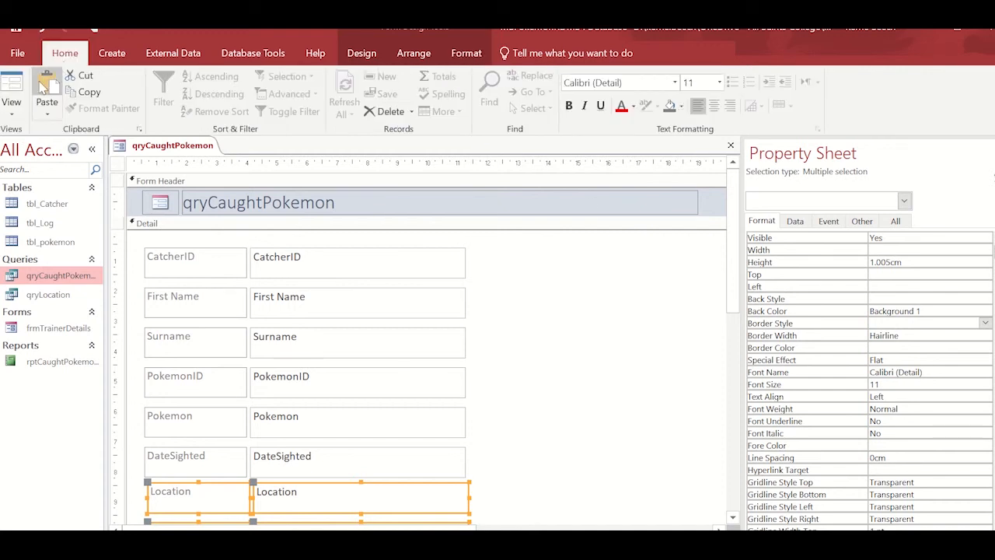
{"action": "left_click", "coordinate": [12, 89]}
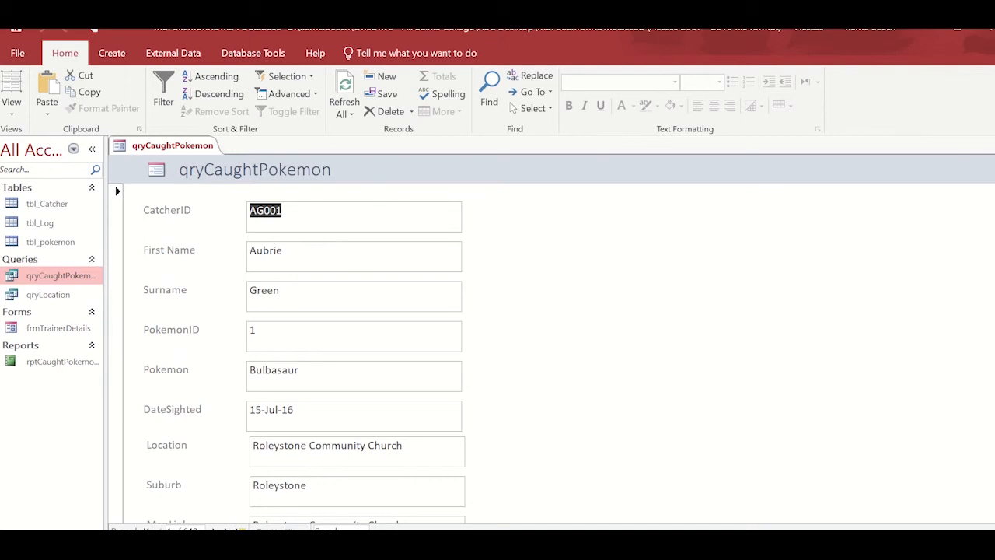
{"action": "left_click", "coordinate": [955, 30]}
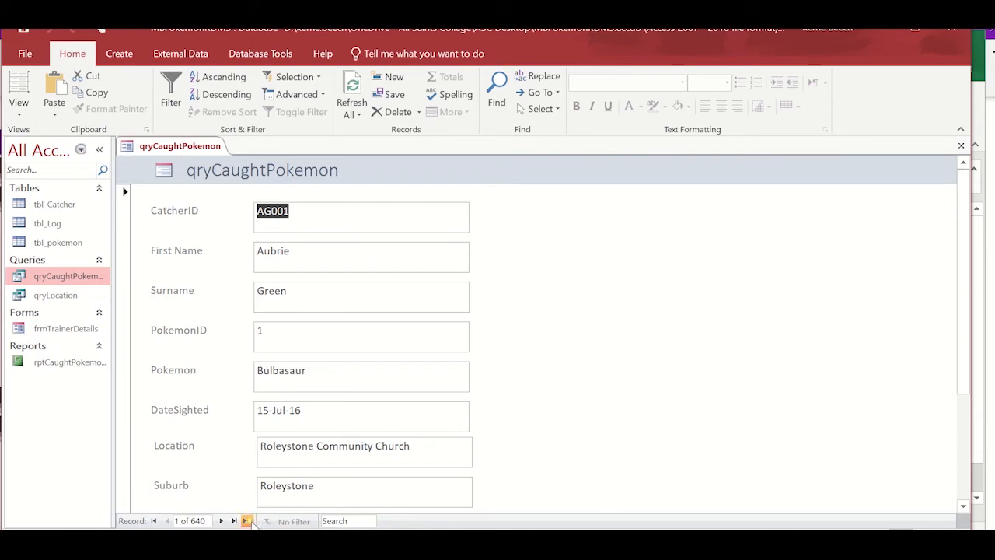
Add a new record with an existing catcher's ID and PokemonID 133, then advance to another blank record
{"action": "left_click", "coordinate": [247, 521]}
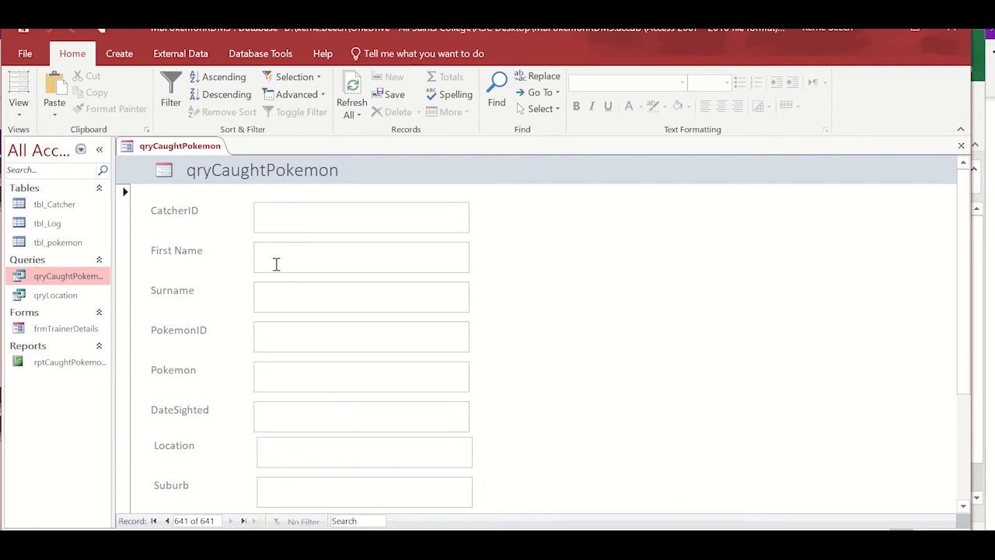
{"action": "type", "text": "LC001"}
{"action": "key", "text": "Tab"}
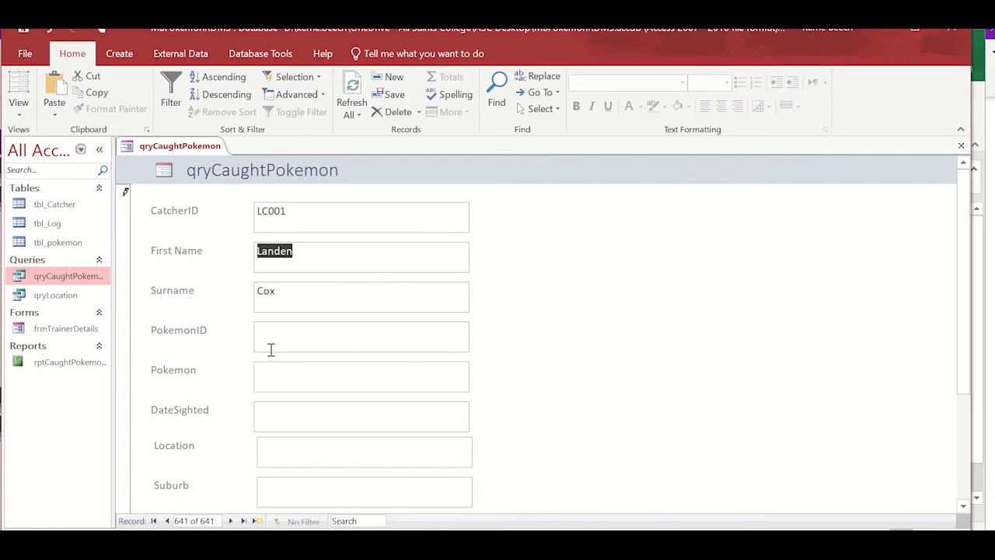
{"action": "left_click", "coordinate": [275, 342]}
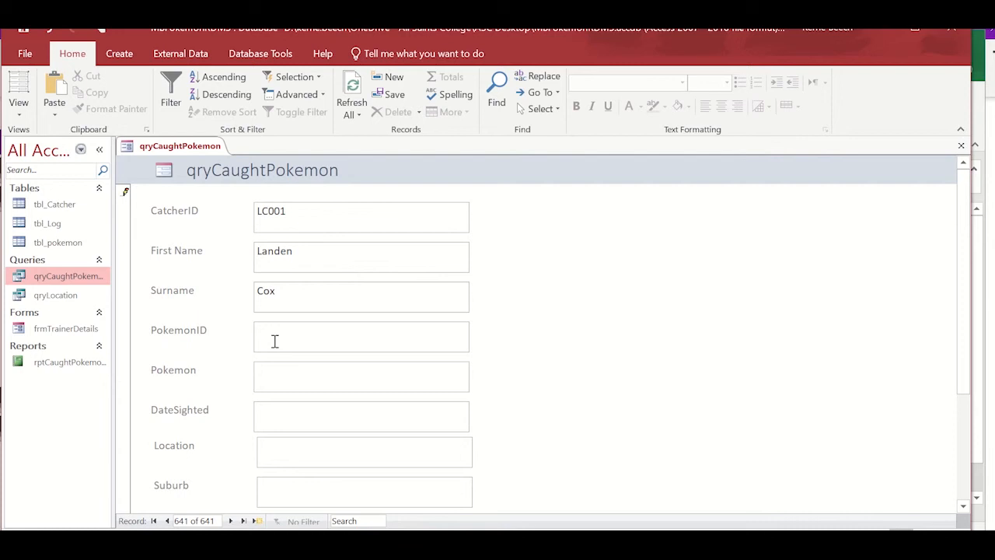
{"action": "type", "text": "133"}
{"action": "key", "text": "Tab"}
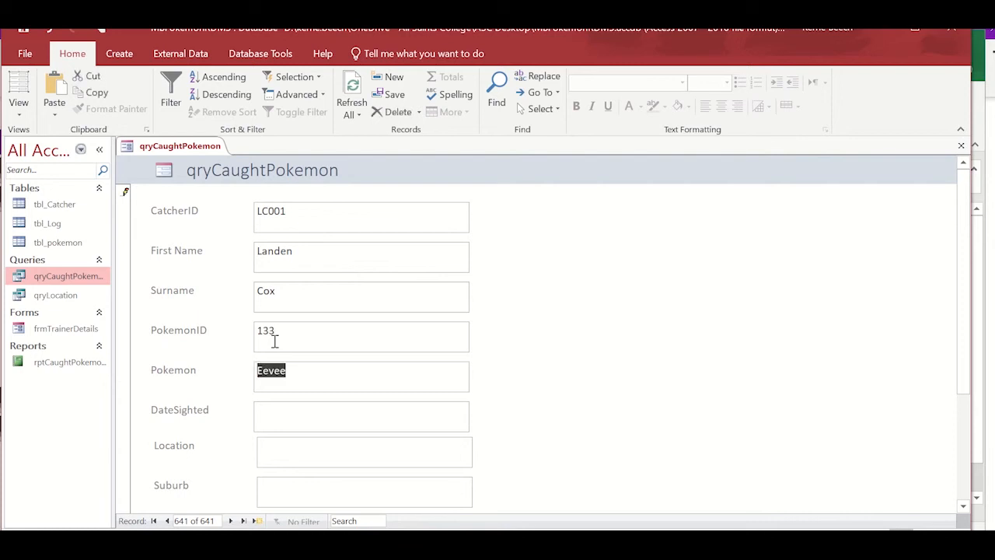
{"action": "left_click", "coordinate": [278, 407]}
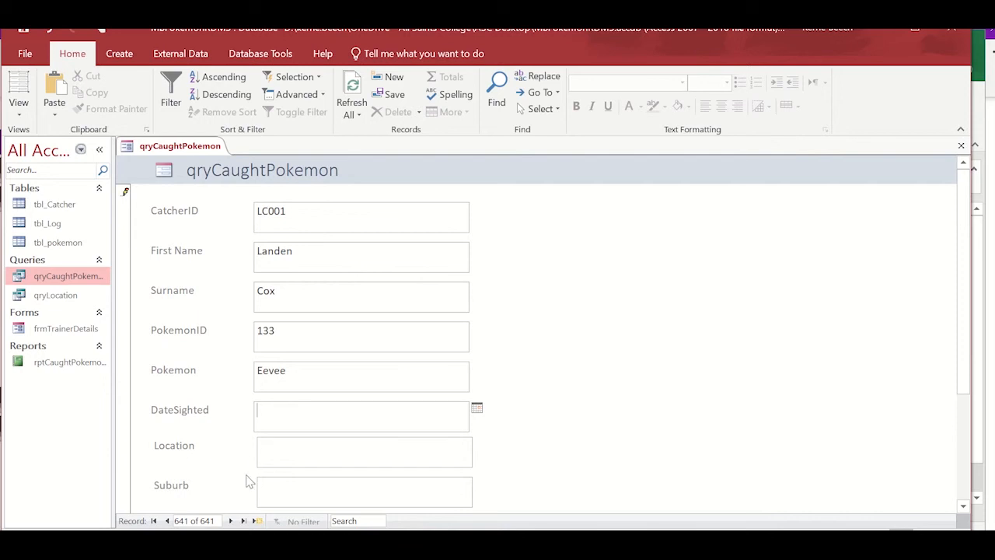
{"action": "left_click", "coordinate": [232, 521]}
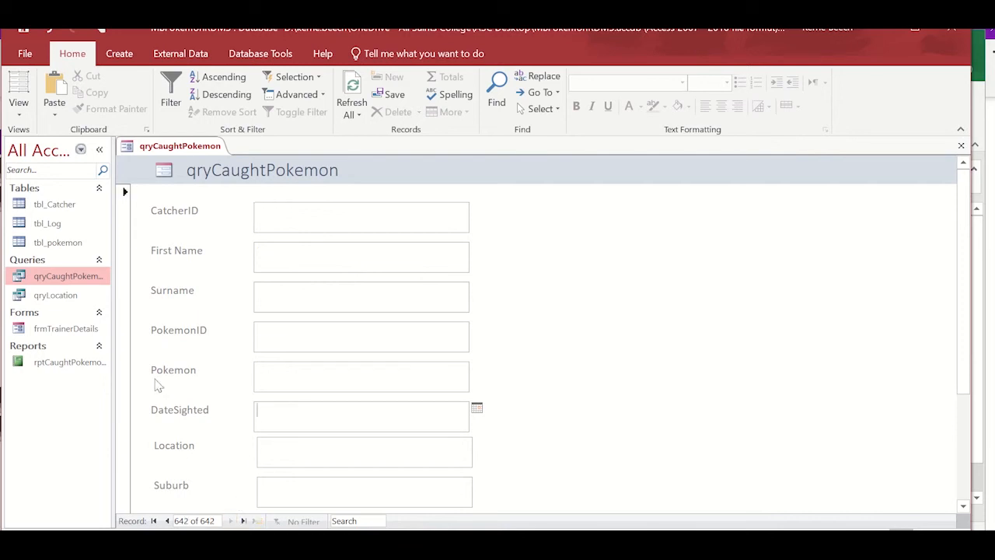
Return the form to Design view and move all fields below CatcherID down about 3 cm
{"action": "left_click", "coordinate": [19, 106]}
{"action": "left_click", "coordinate": [37, 204]}
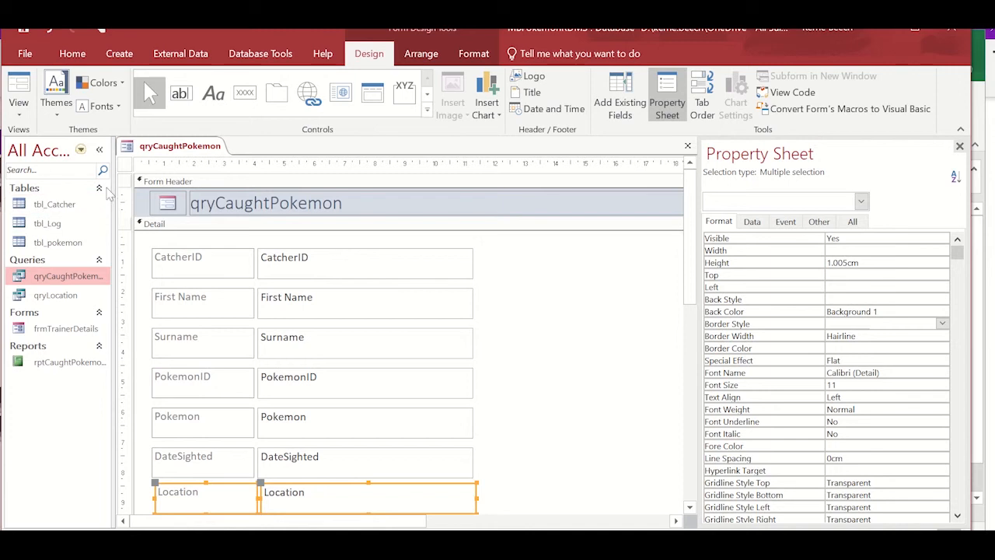
{"action": "left_click", "coordinate": [321, 264]}
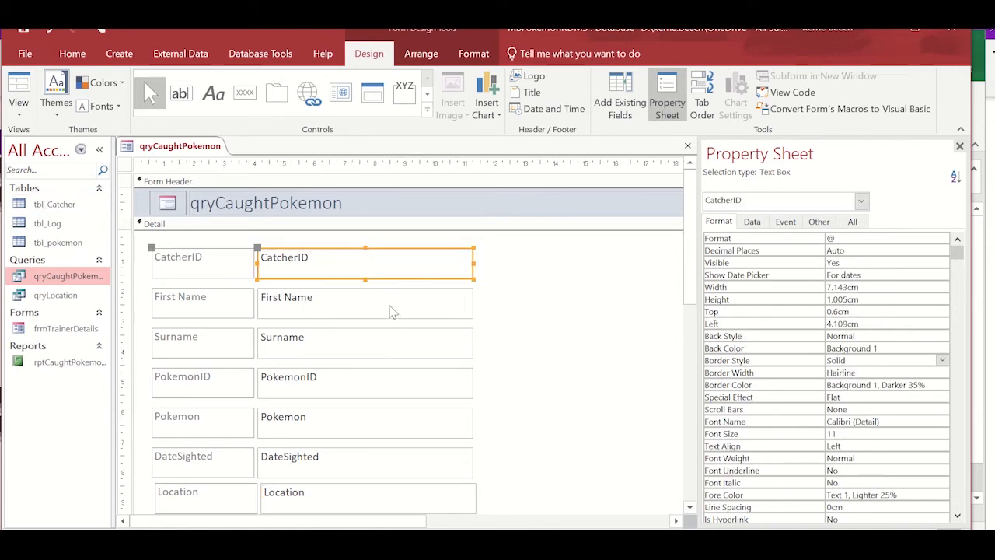
{"action": "left_click_drag", "start_coordinate": [141, 312], "coordinate": [315, 460]}
{"action": "left_click_drag", "start_coordinate": [310, 403], "coordinate": [313, 485]}
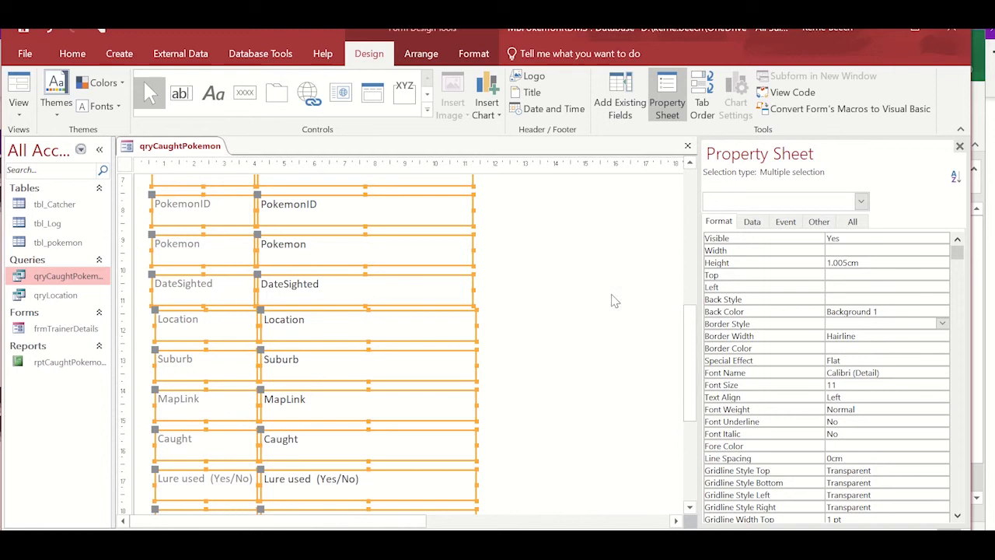
Draw a combo box about 6.9 cm wide and 1 cm high in the gap between CatcherID and First Name
{"action": "left_click", "coordinate": [690, 204]}
{"action": "left_click", "coordinate": [280, 298]}
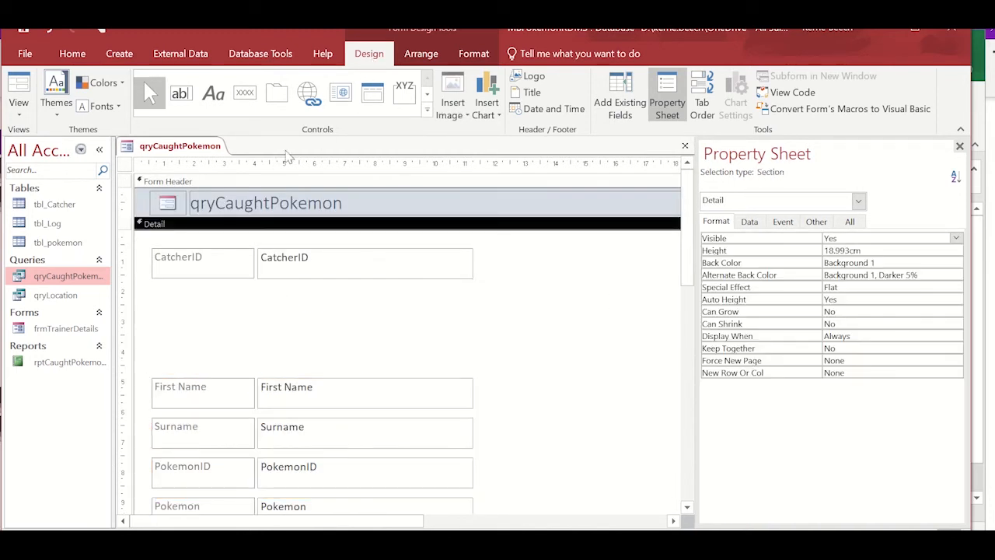
{"action": "left_click", "coordinate": [426, 96]}
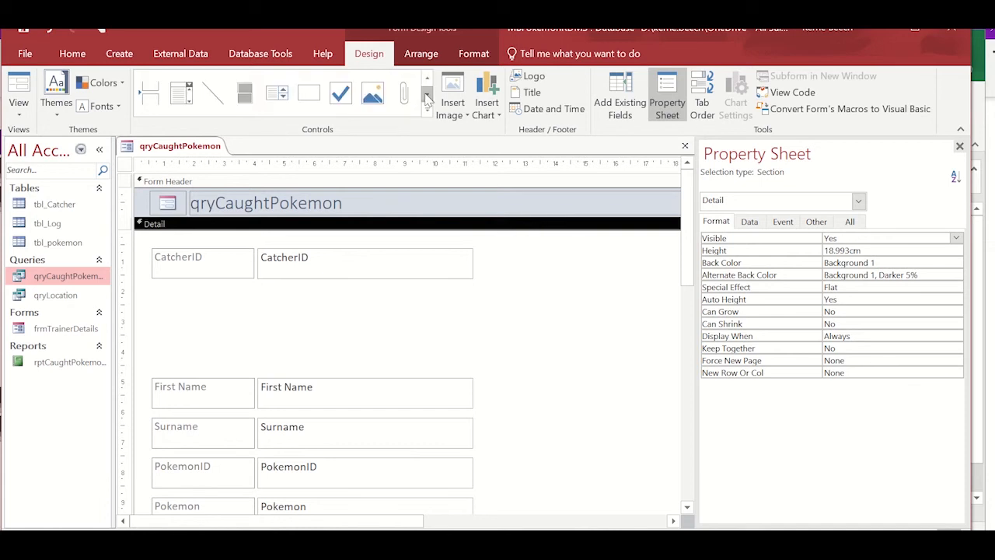
{"action": "left_click", "coordinate": [187, 104]}
{"action": "left_click_drag", "start_coordinate": [263, 297], "coordinate": [471, 325]}
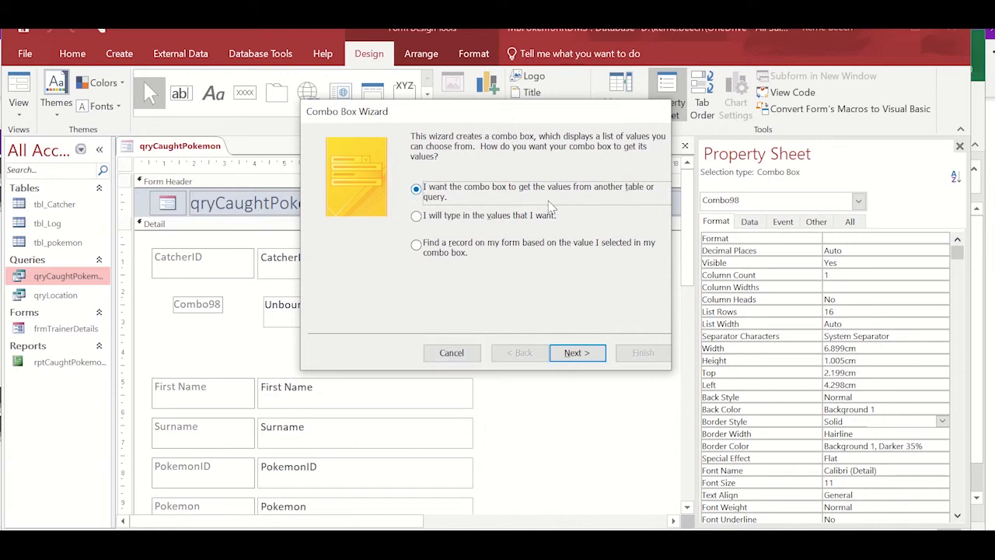
Source the combo box values from the tbl_Catcher table, including the CatcherID, First Name and Surname fields
{"action": "left_click", "coordinate": [579, 354]}
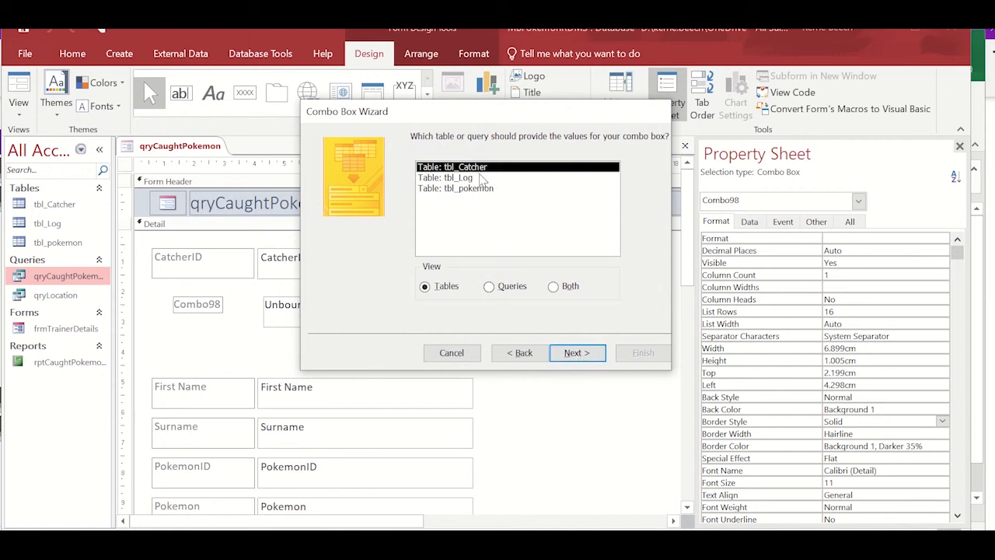
{"action": "left_click", "coordinate": [584, 355]}
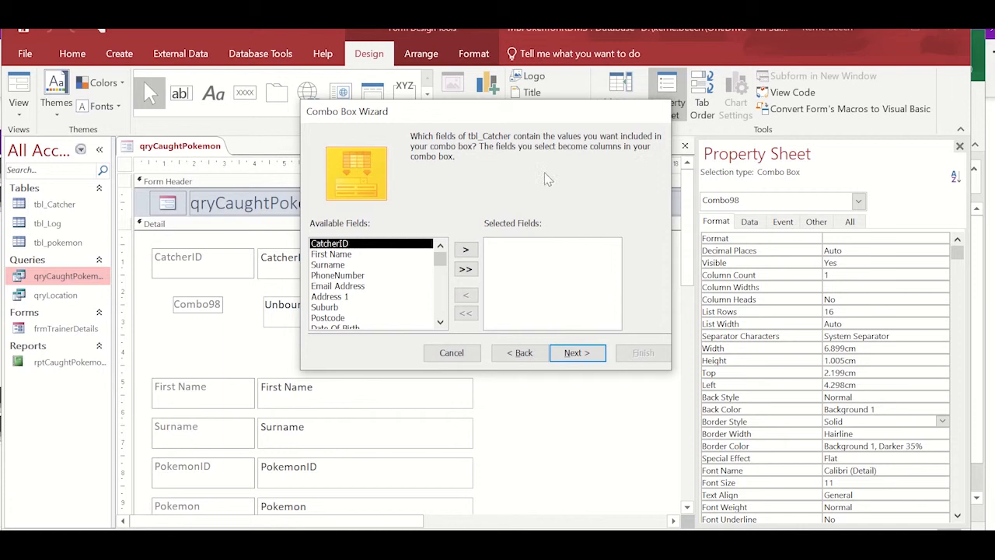
{"action": "left_click", "coordinate": [466, 249]}
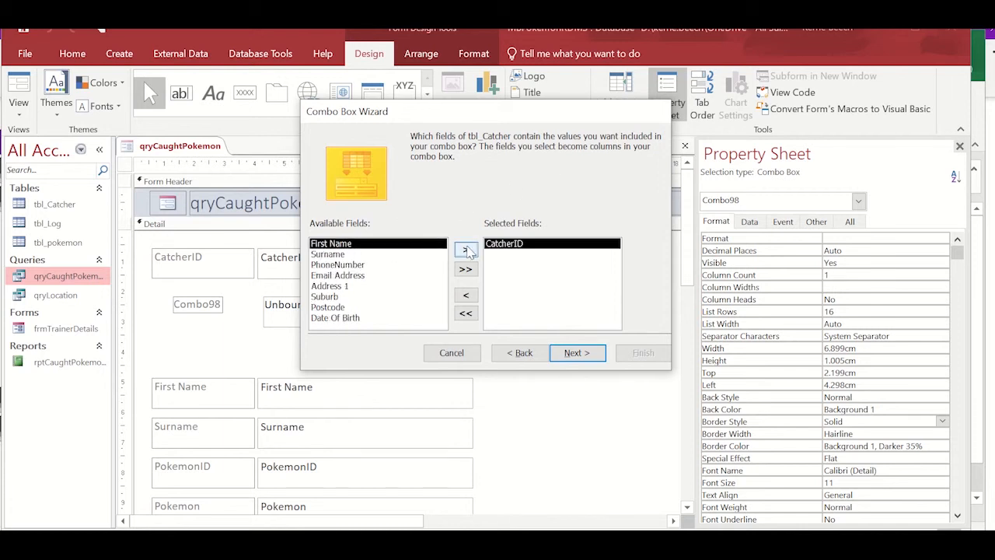
{"action": "left_click", "coordinate": [467, 250]}
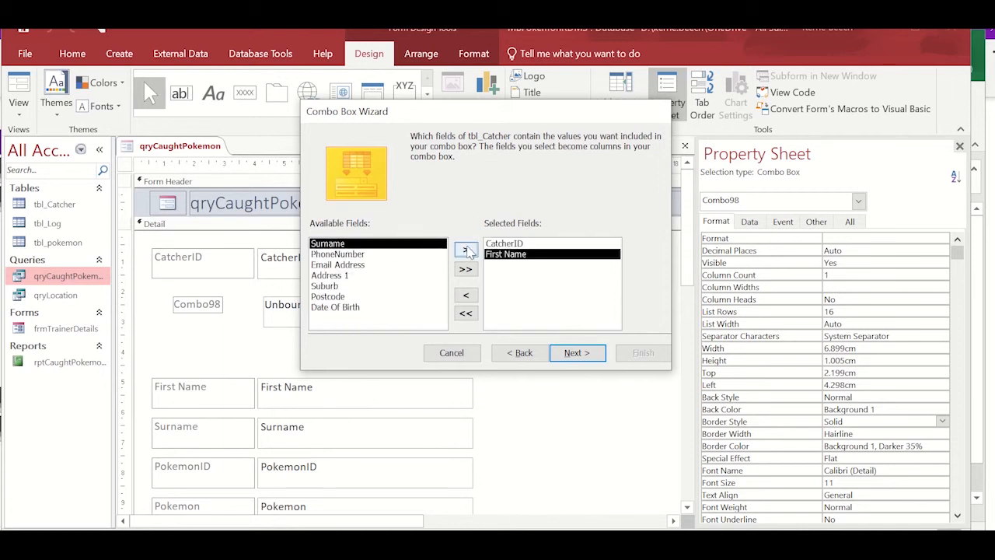
{"action": "left_click", "coordinate": [466, 249]}
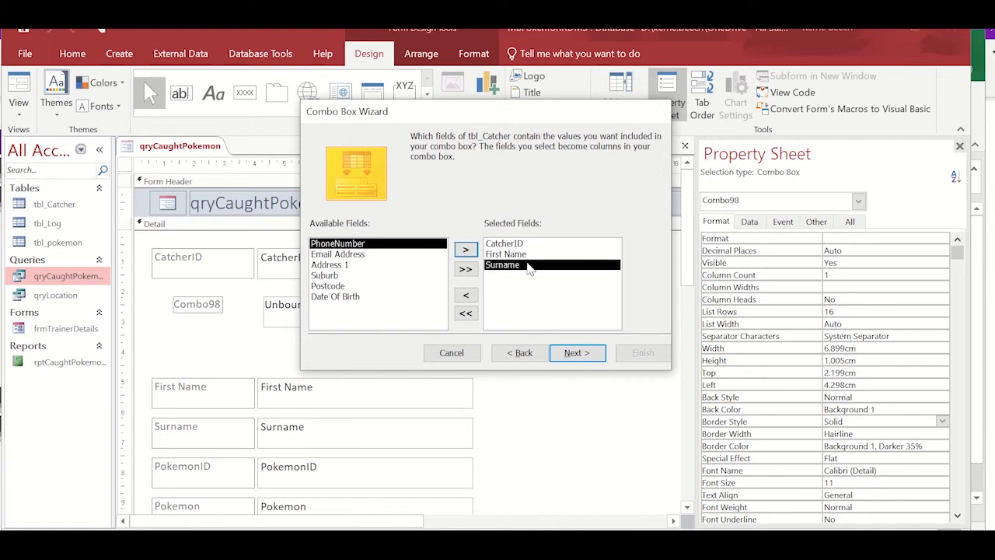
{"action": "left_click", "coordinate": [573, 354]}
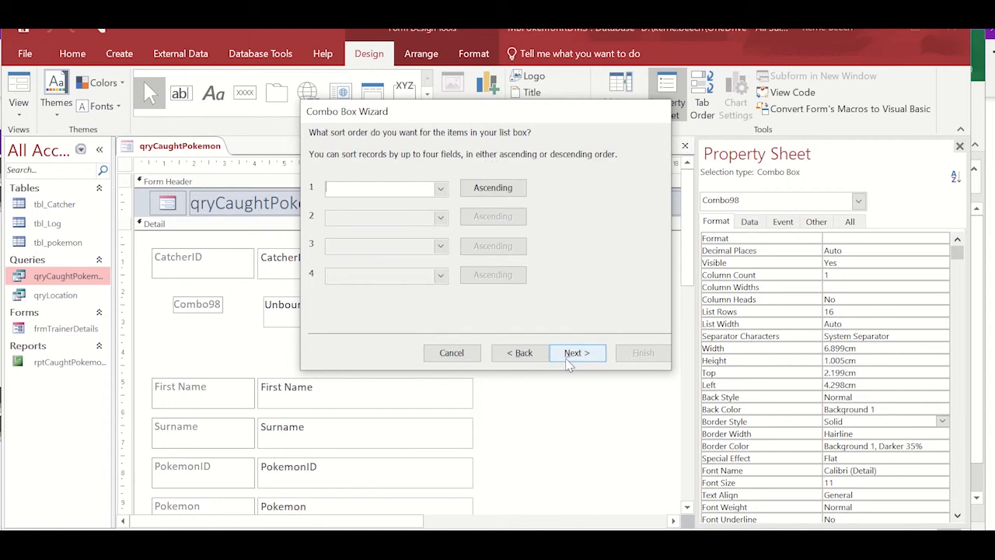
Sort the combo box list by CatcherID in ascending order
{"action": "left_click", "coordinate": [439, 189]}
{"action": "left_click", "coordinate": [386, 215]}
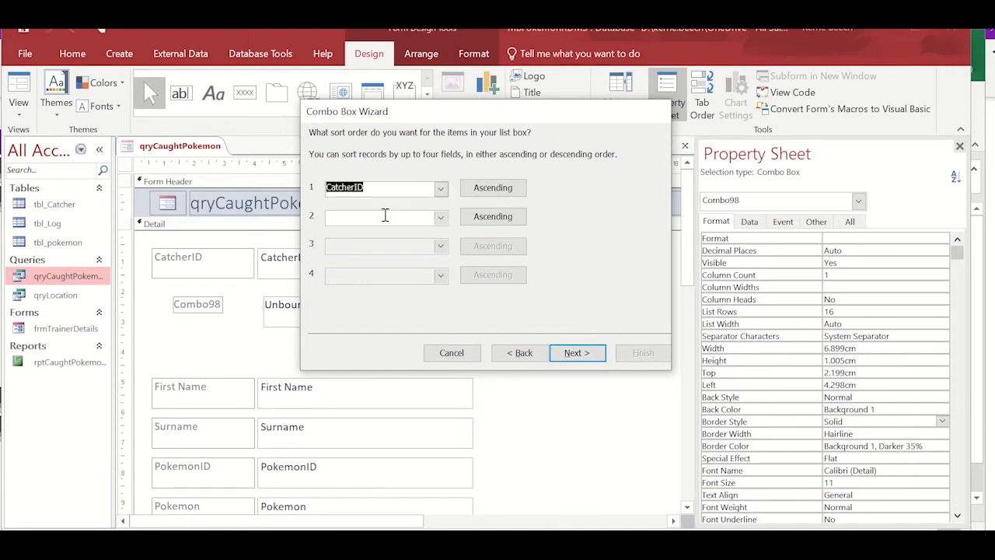
{"action": "left_click", "coordinate": [572, 354]}
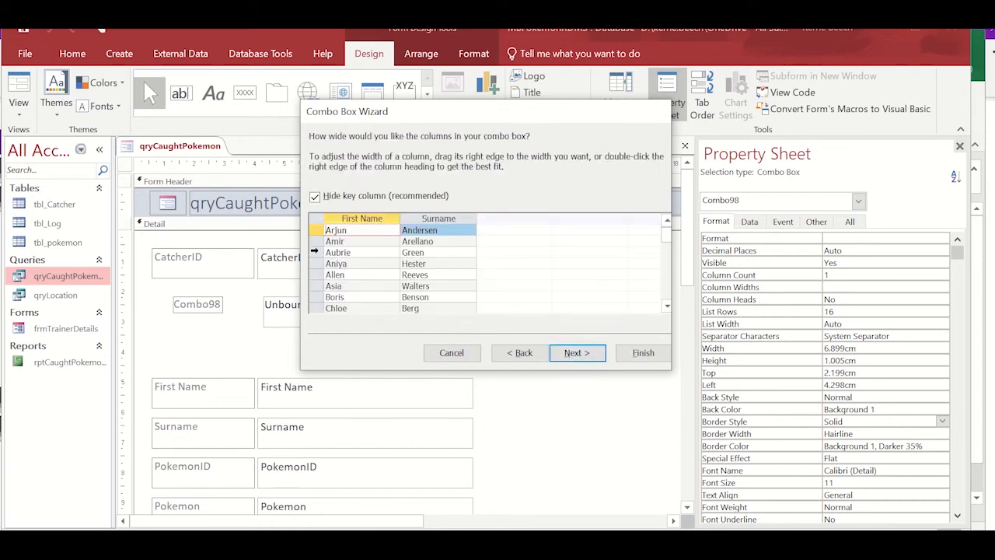
Show the key column in the combo box and narrow the CatcherID column to about 1.3 cm
{"action": "left_click", "coordinate": [315, 198]}
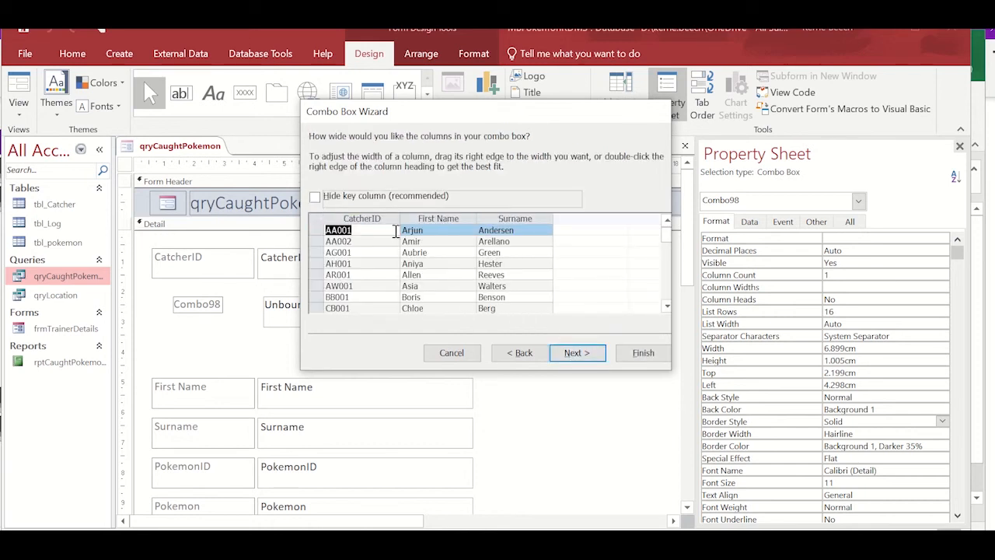
{"action": "left_click_drag", "start_coordinate": [399, 219], "coordinate": [363, 221]}
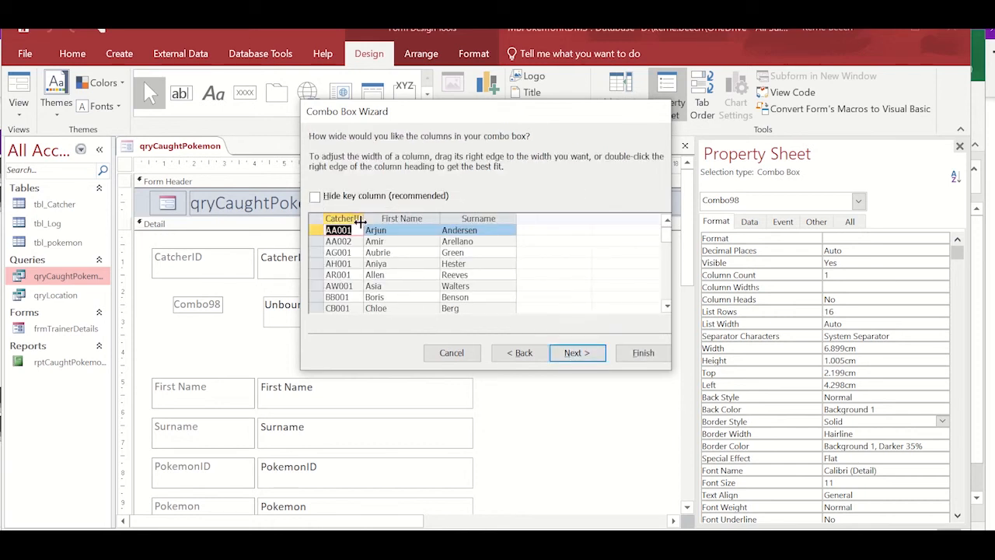
{"action": "left_click", "coordinate": [573, 353]}
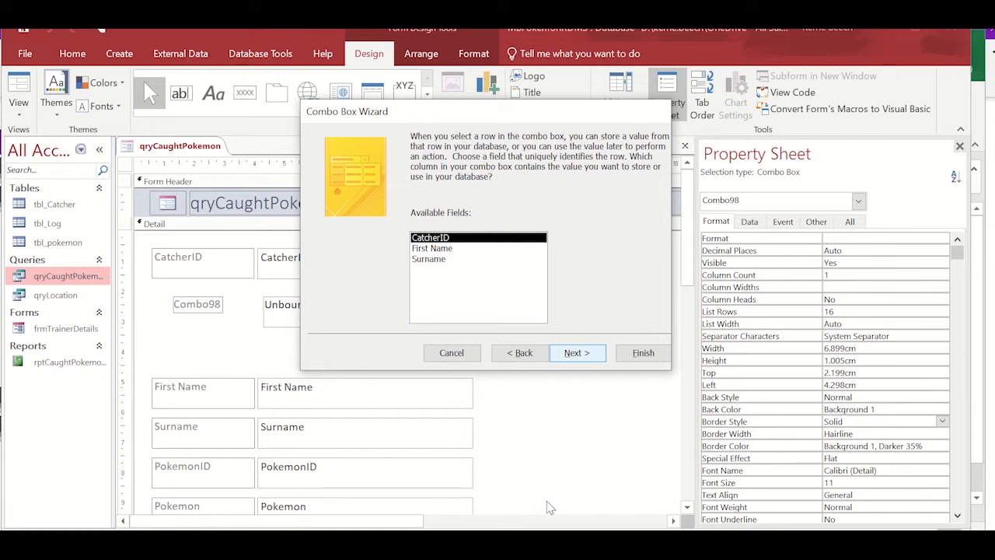
Use CatcherID as the combo box's value, store it in the CatcherID field, and label the combo box cmbCatcher
{"action": "left_click", "coordinate": [574, 355]}
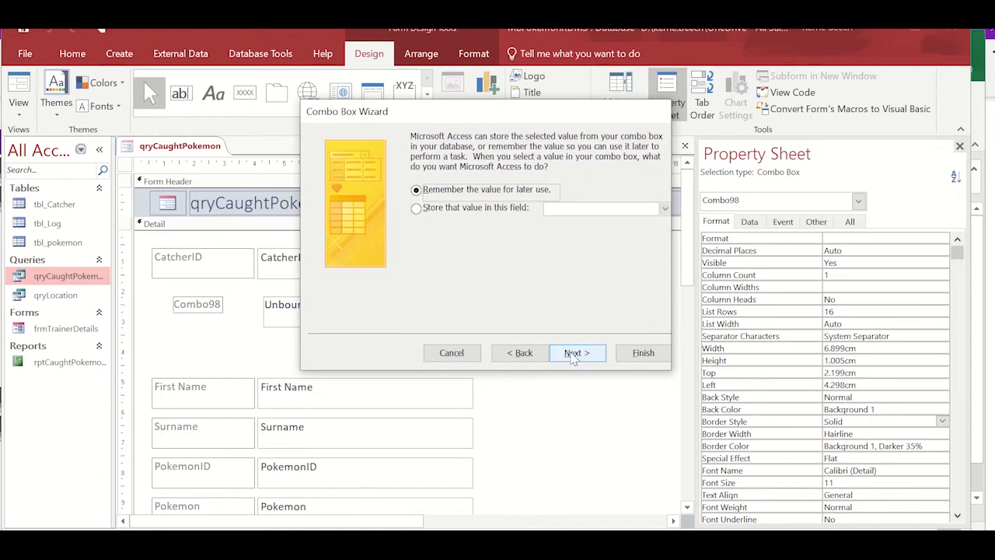
{"action": "left_click", "coordinate": [416, 209]}
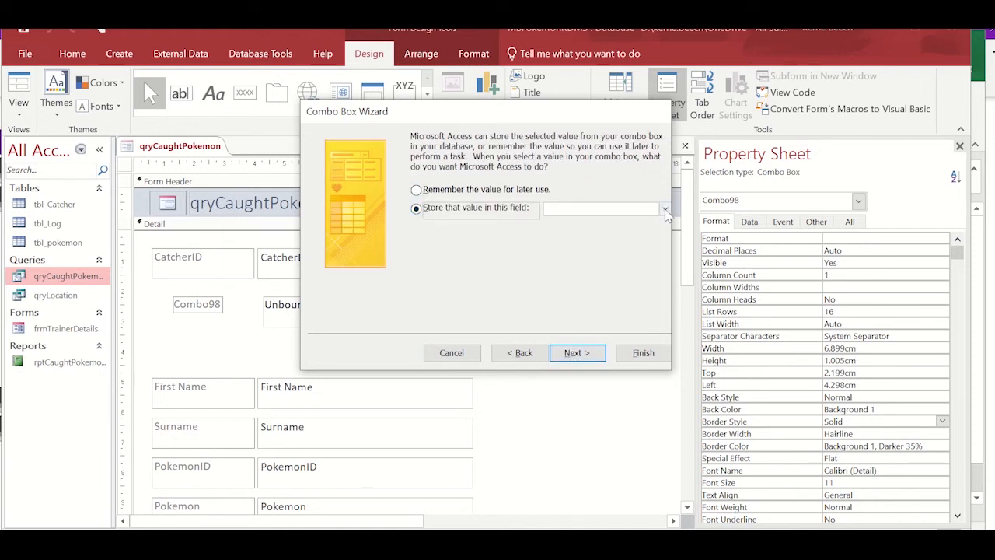
{"action": "left_click", "coordinate": [665, 209]}
{"action": "left_click", "coordinate": [620, 222]}
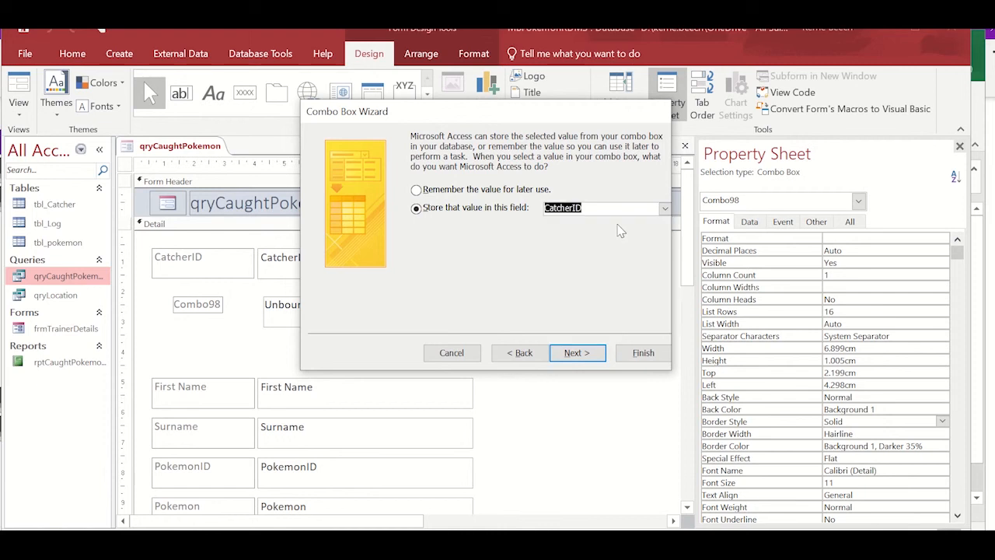
{"action": "left_click", "coordinate": [572, 353]}
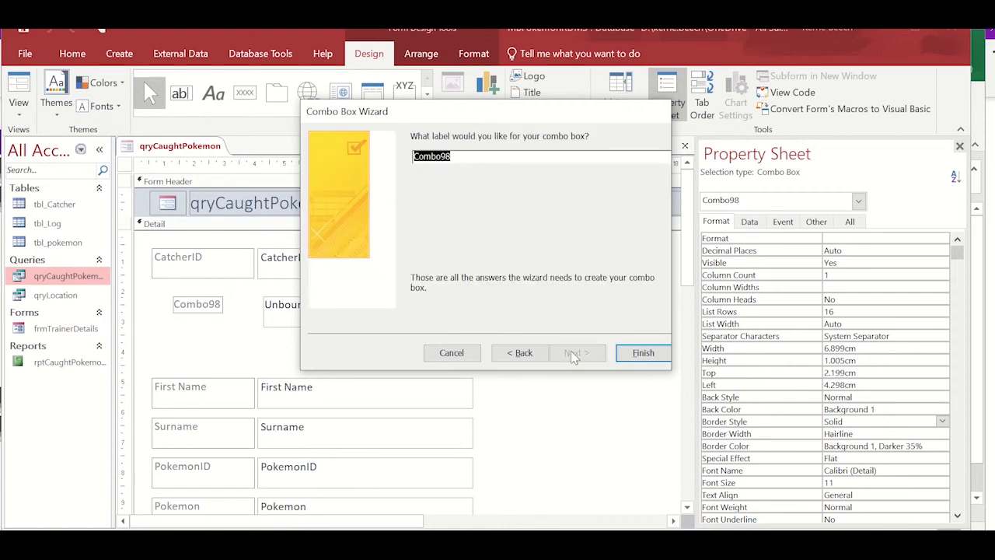
{"action": "type", "text": "cmbCatcher"}
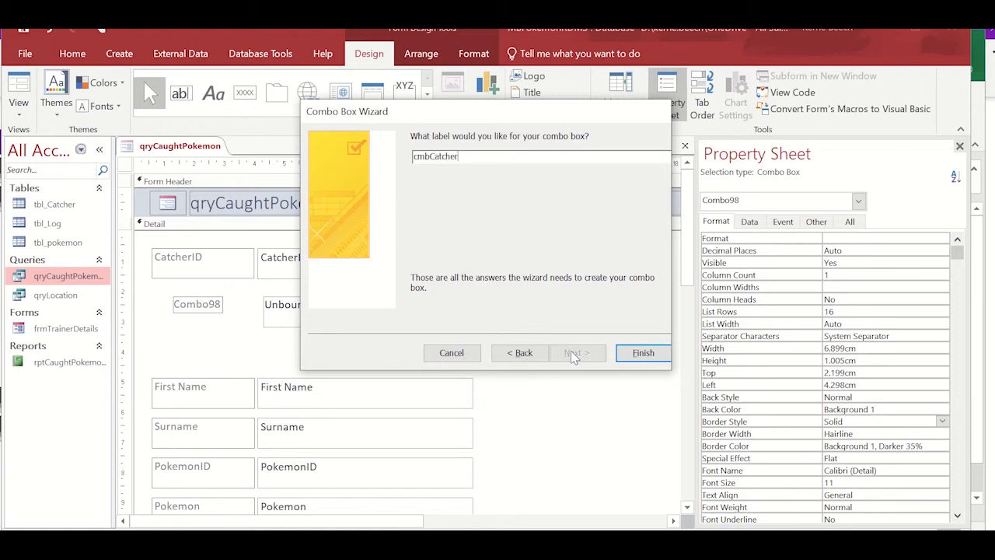
{"action": "left_click", "coordinate": [642, 359]}
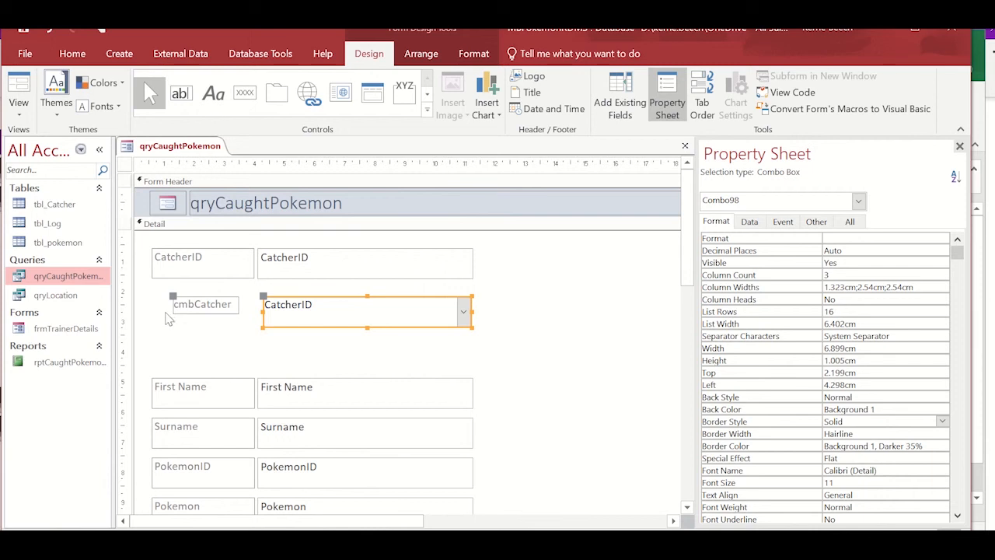
Delete the original CatcherID text box and move the cmbCatcher combo box up into its place
{"action": "left_click", "coordinate": [197, 269]}
{"action": "left_click", "coordinate": [319, 258]}
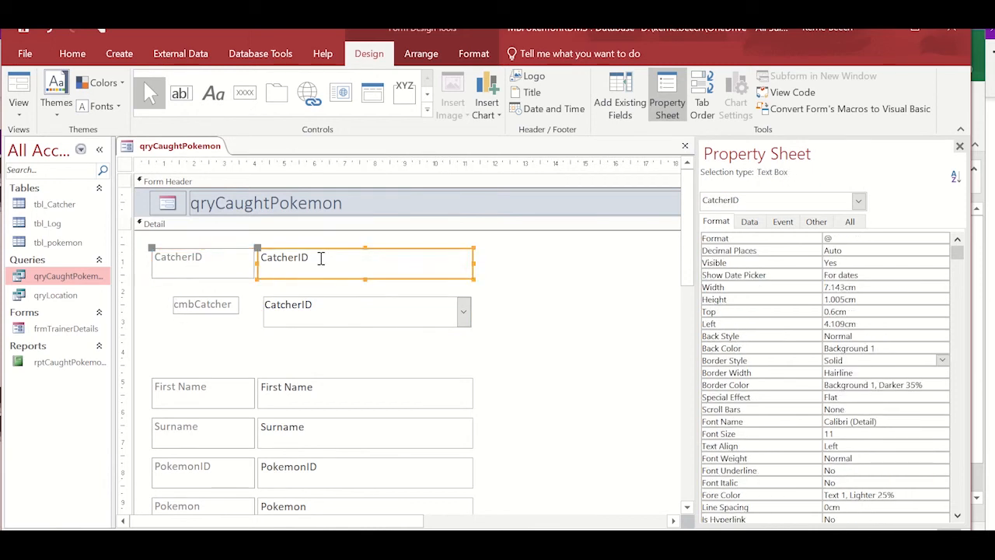
{"action": "key", "text": "Delete"}
{"action": "left_click_drag", "start_coordinate": [155, 289], "coordinate": [314, 269]}
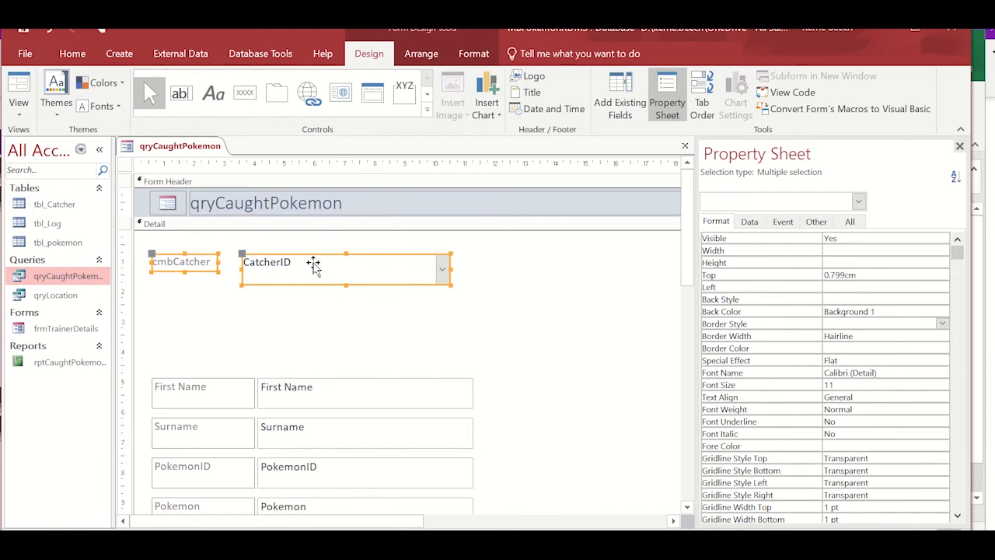
Place the First Name and Surname fields side by side beneath the combo box and delete both of their labels
{"action": "left_click_drag", "start_coordinate": [256, 389], "coordinate": [237, 302]}
{"action": "left_click_drag", "start_coordinate": [295, 430], "coordinate": [504, 308]}
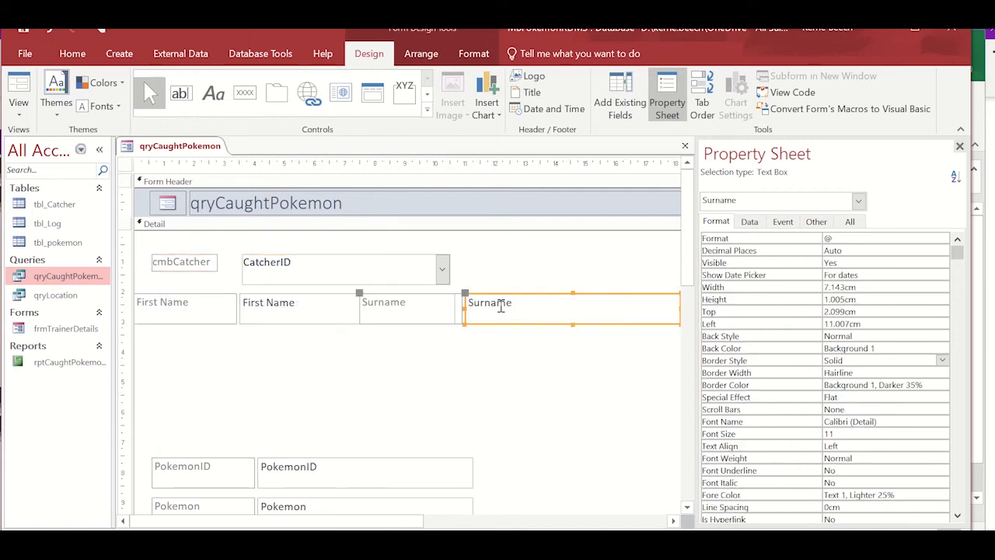
{"action": "left_click", "coordinate": [372, 311]}
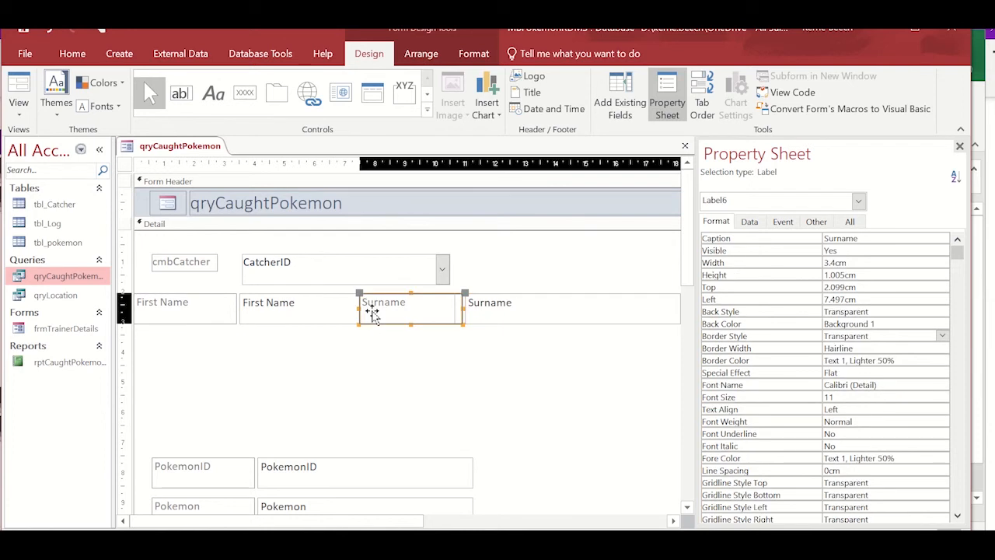
{"action": "key", "text": "Delete"}
{"action": "left_click", "coordinate": [154, 314]}
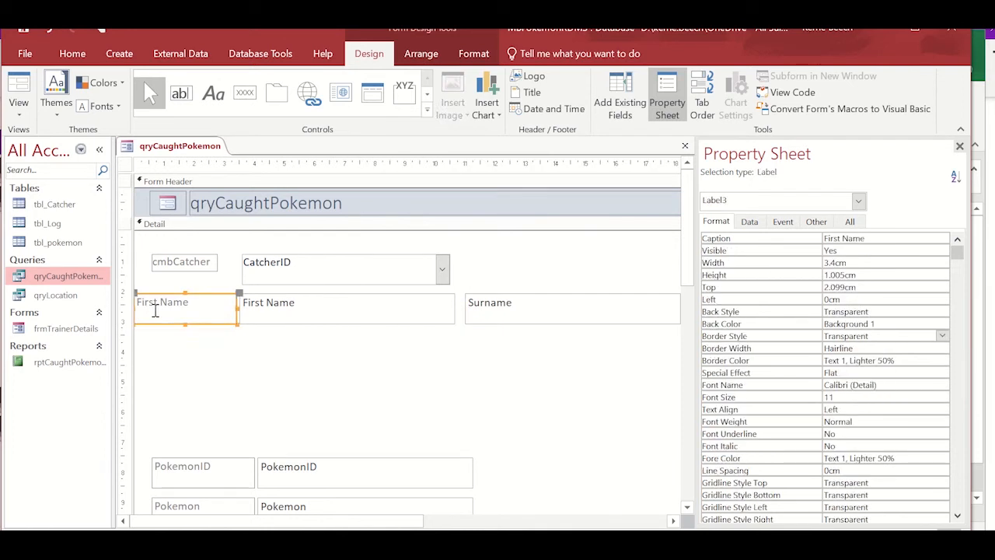
{"action": "key", "text": "Delete"}
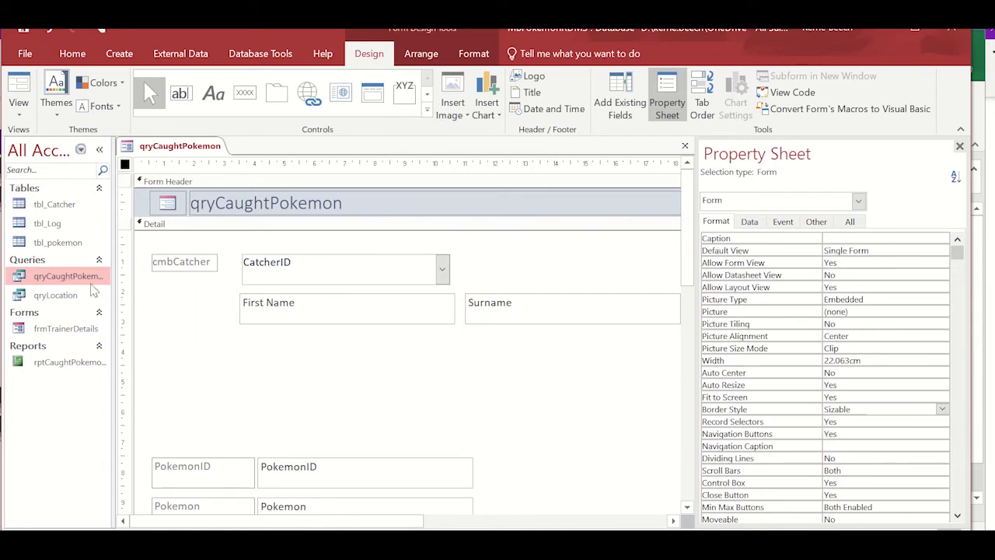
Show the form in Form view and pick an existing catcher from the cmbCatcher list in a new record
{"action": "left_click", "coordinate": [19, 113]}
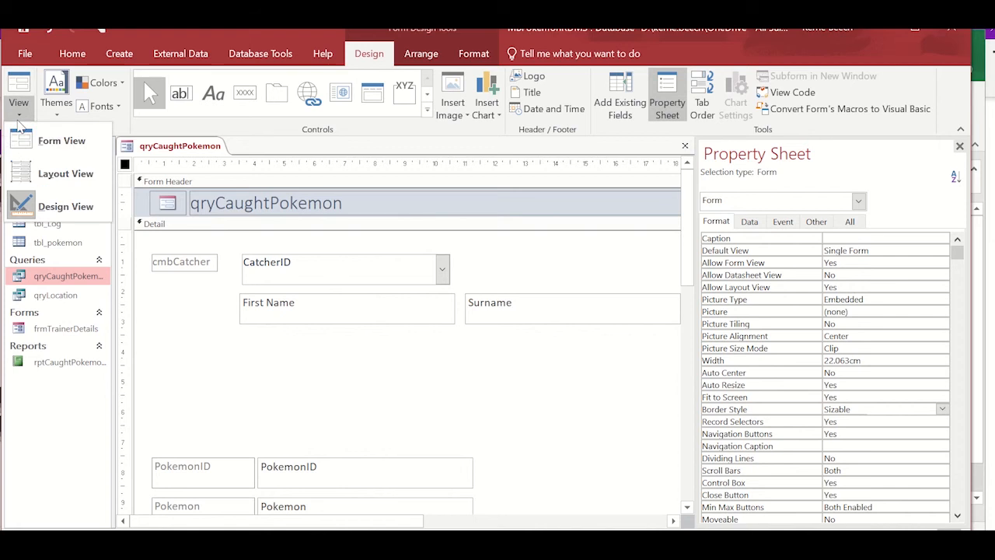
{"action": "left_click", "coordinate": [44, 151]}
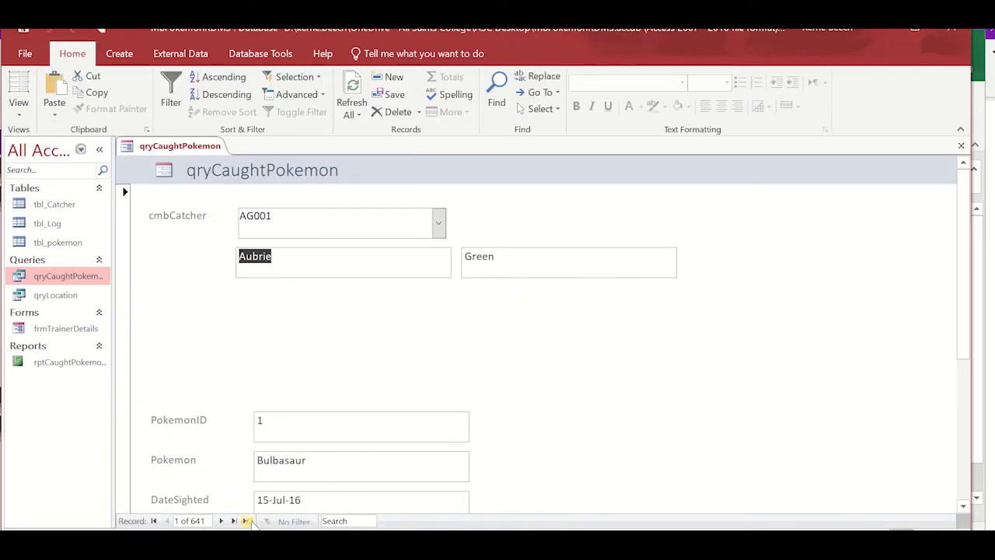
{"action": "left_click", "coordinate": [248, 521]}
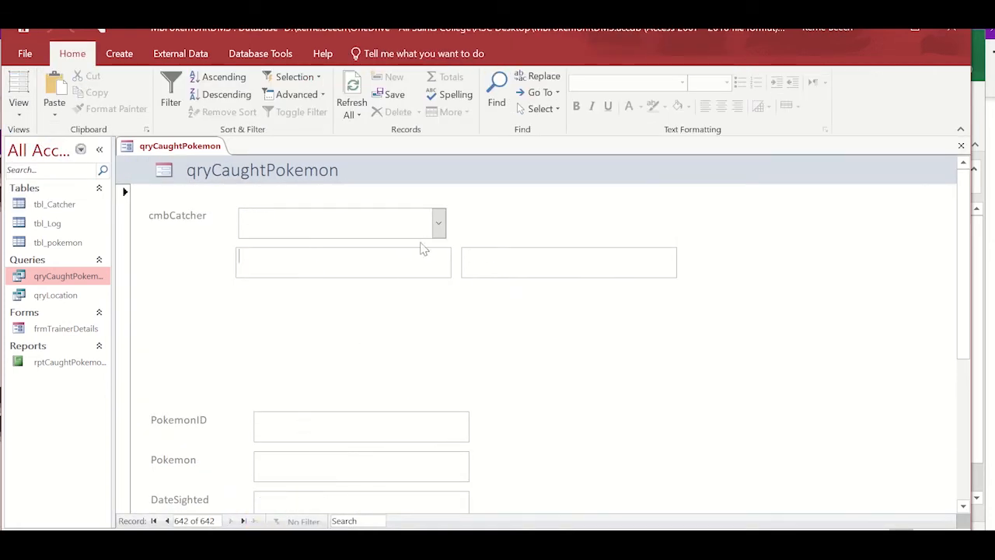
{"action": "left_click", "coordinate": [438, 223]}
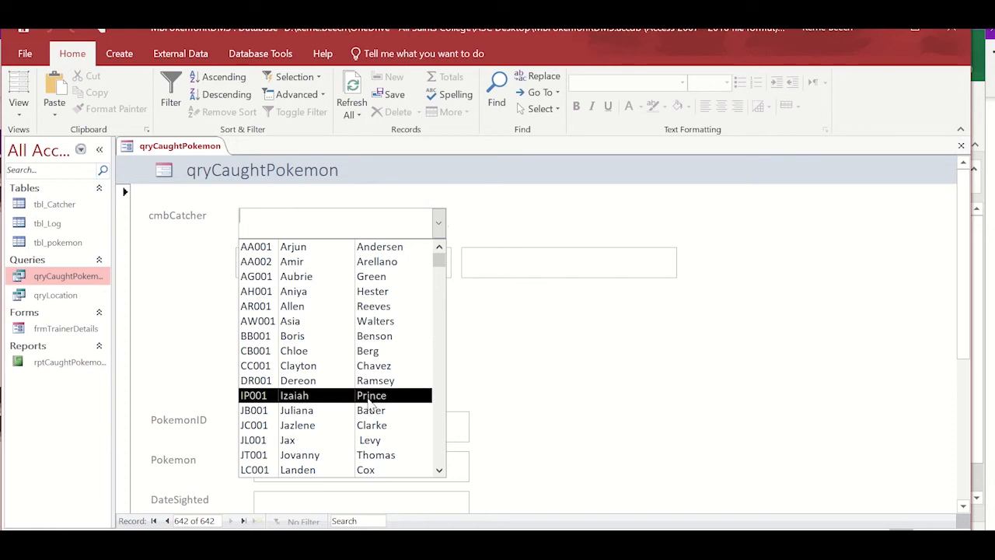
{"action": "left_click", "coordinate": [442, 448]}
{"action": "scroll", "coordinate": [441, 448], "scroll_direction": "up", "scroll_amount": 3}
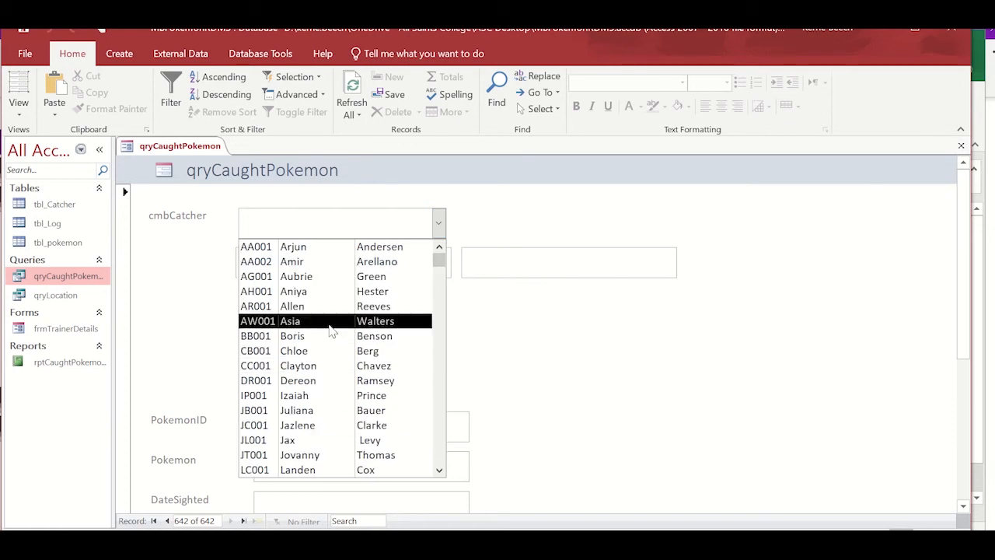
{"action": "left_click", "coordinate": [312, 338]}
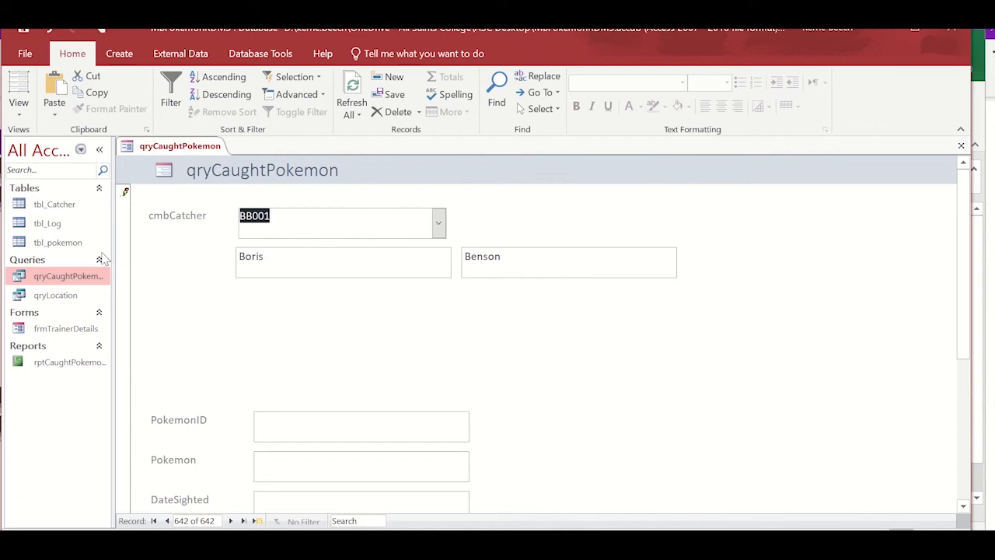
{"action": "left_click", "coordinate": [300, 425]}
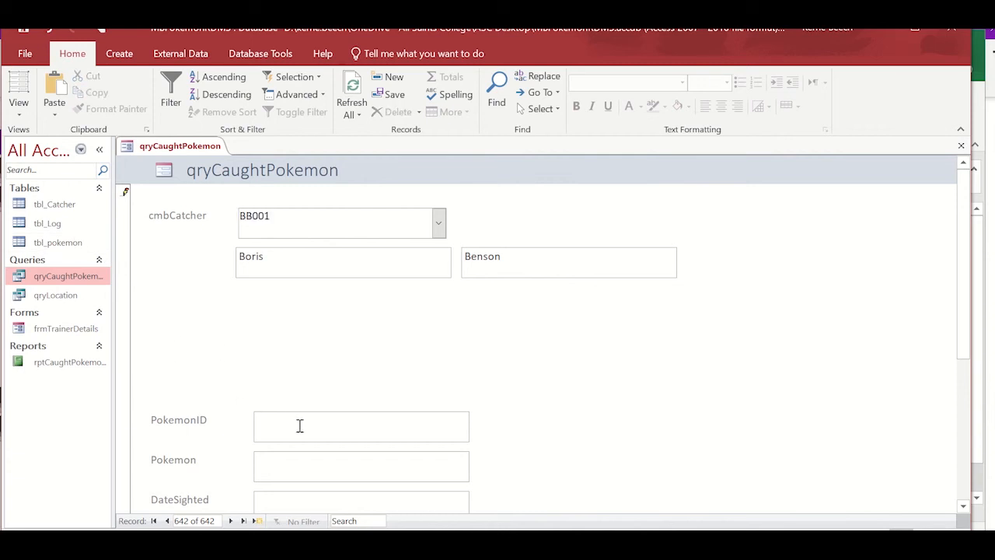
Return the form to Design view
{"action": "left_click", "coordinate": [18, 107]}
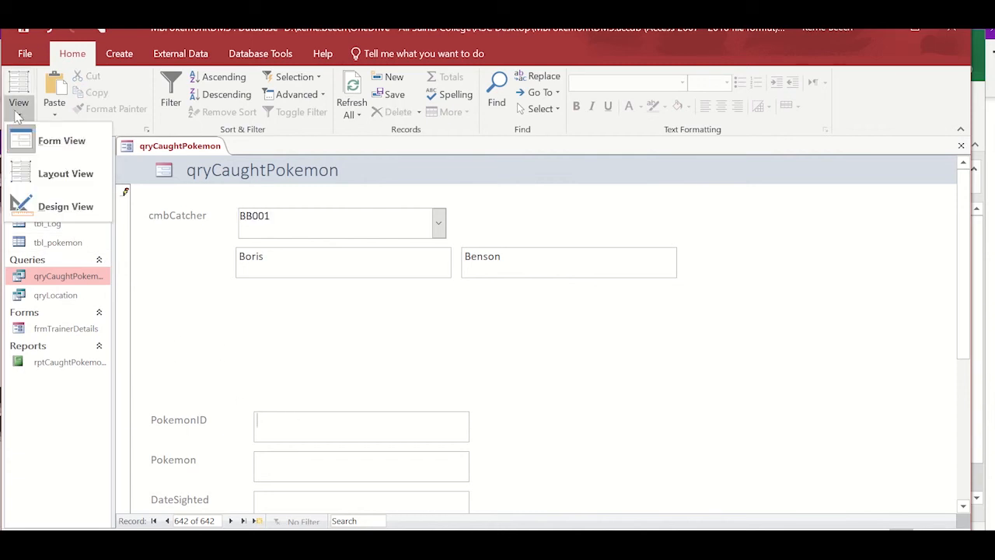
{"action": "left_click", "coordinate": [54, 206]}
{"action": "left_click", "coordinate": [238, 459]}
{"action": "left_click_drag", "start_coordinate": [229, 460], "coordinate": [227, 370]}
{"action": "key", "text": "ctrl+z"}
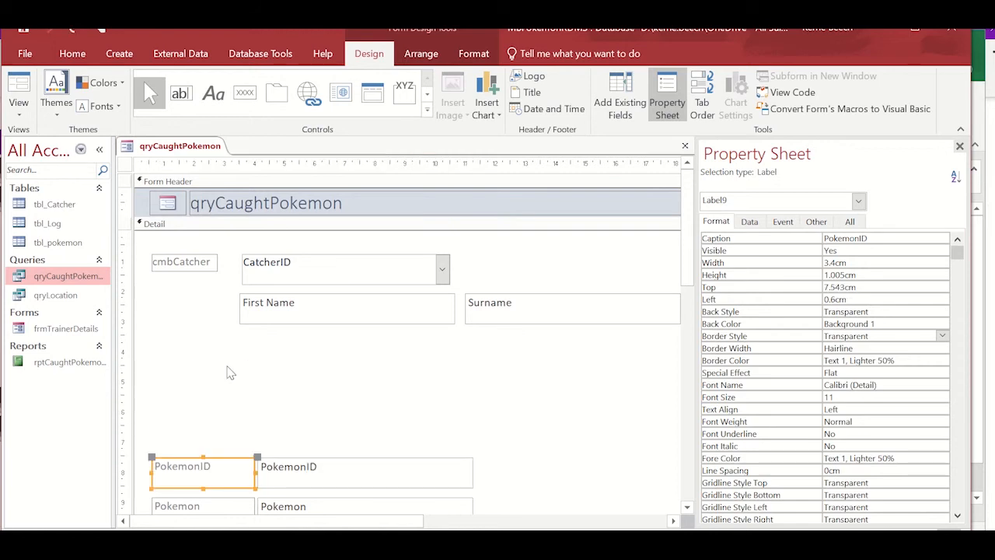
Draw a list box about 4.2 cm wide and 3 cm high in the gap between First Name and PokemonID
{"action": "left_click", "coordinate": [427, 94]}
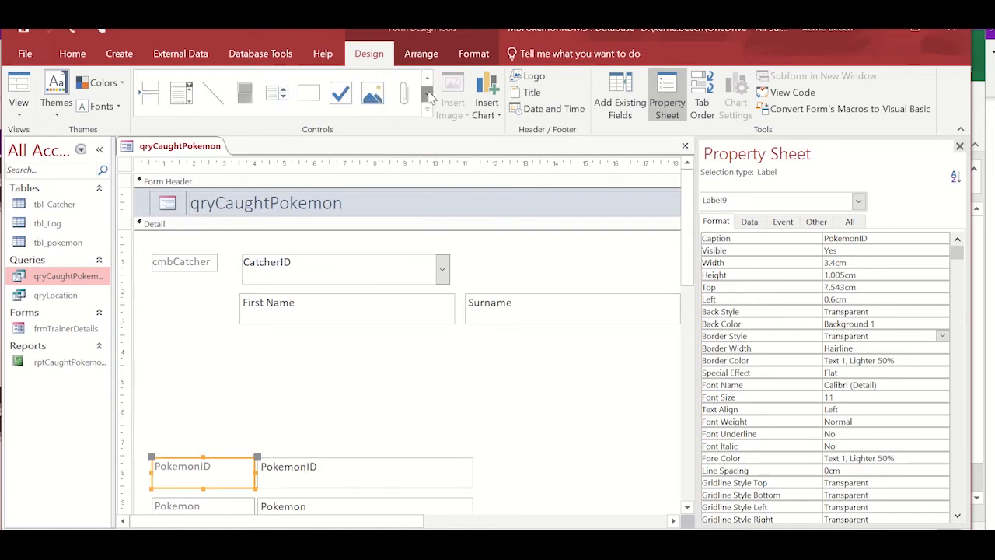
{"action": "left_click", "coordinate": [427, 79]}
{"action": "left_click", "coordinate": [282, 92]}
{"action": "left_click_drag", "start_coordinate": [283, 357], "coordinate": [411, 447]}
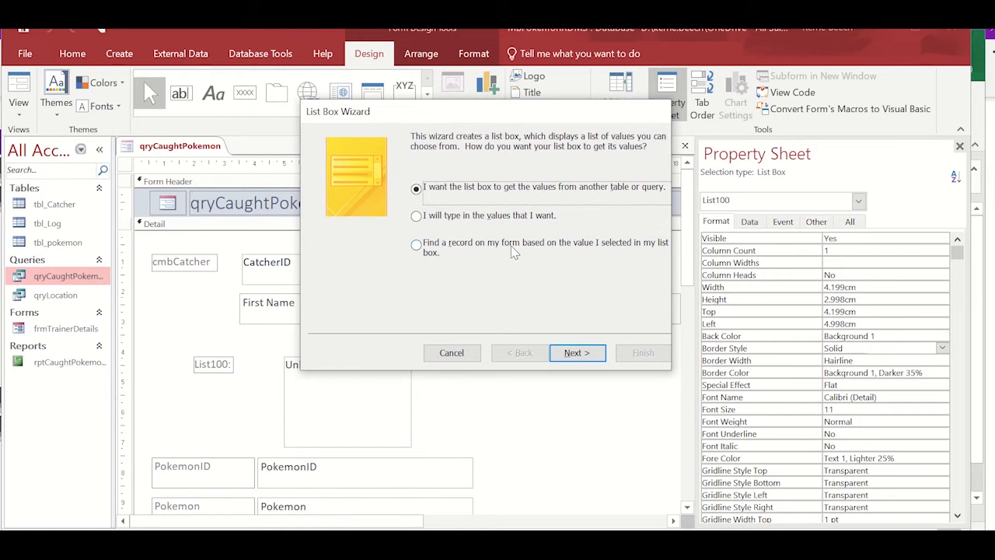
Source the list box from the tbl_pokemon table with the PokemonID and Pokemon fields, sorted ascending by Pokemon
{"action": "left_click", "coordinate": [575, 353]}
{"action": "left_click", "coordinate": [487, 189]}
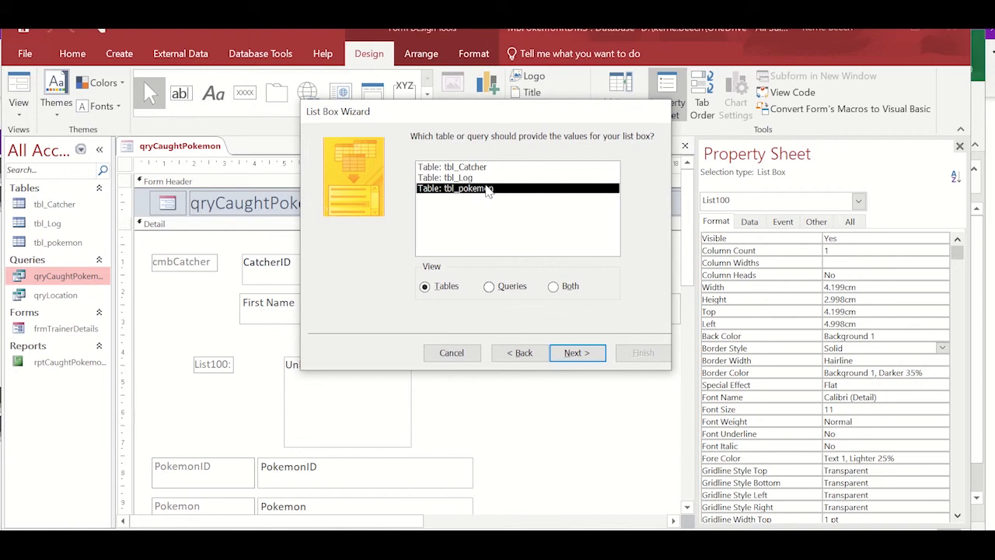
{"action": "left_click", "coordinate": [591, 356]}
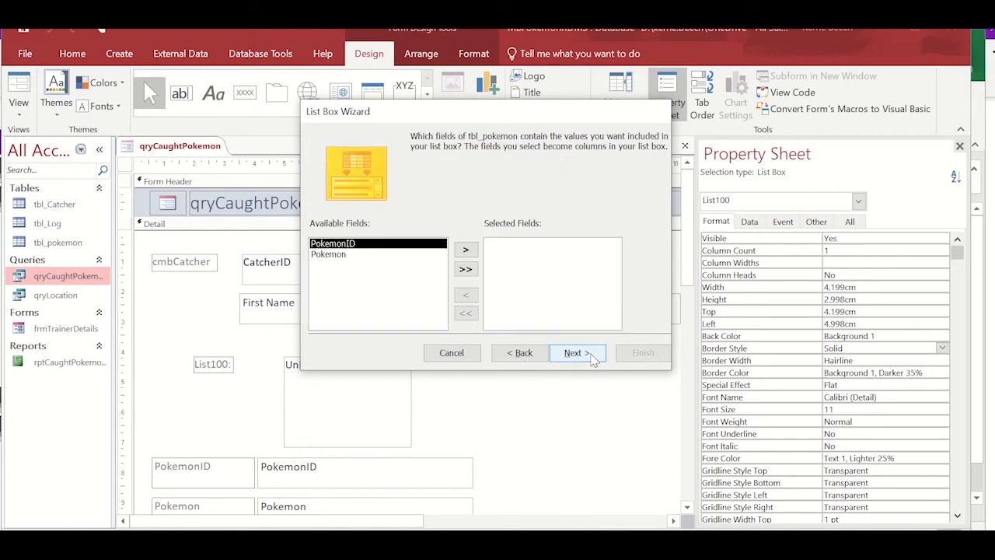
{"action": "left_click", "coordinate": [467, 249]}
{"action": "left_click", "coordinate": [467, 249]}
{"action": "left_click", "coordinate": [585, 354]}
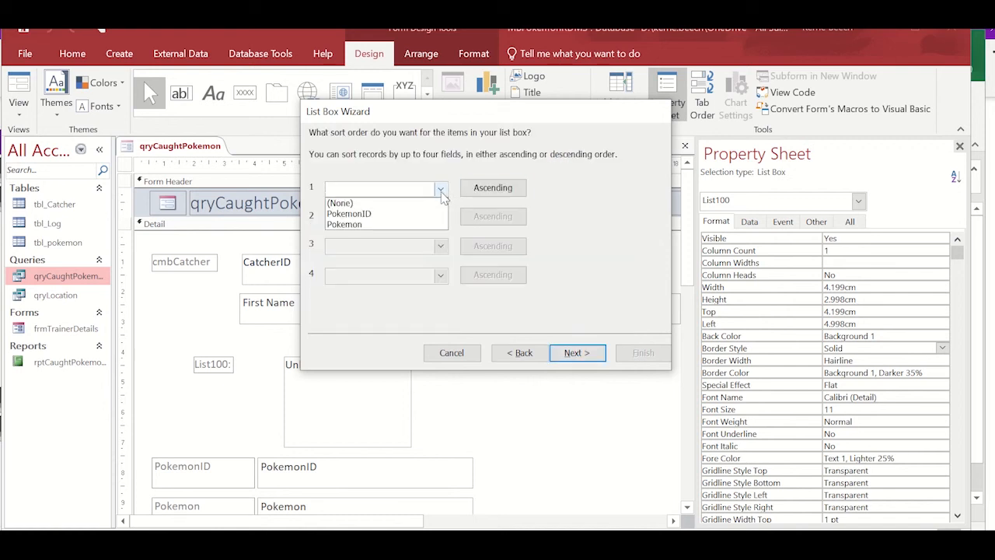
{"action": "left_click", "coordinate": [402, 224]}
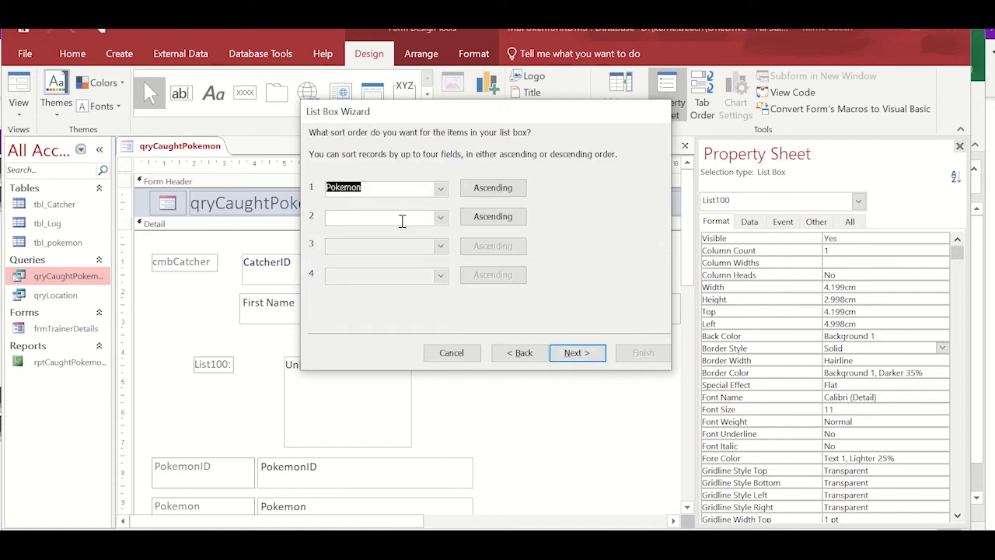
{"action": "left_click", "coordinate": [585, 356]}
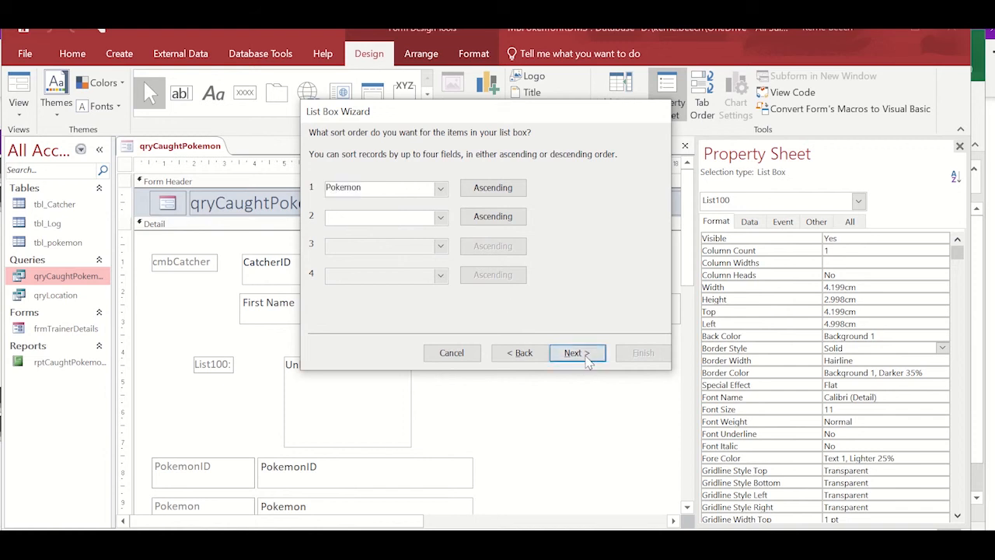
Show the key column in the list box, place PokemonID after Pokemon, and narrow the PokemonID column to about 1.7 cm
{"action": "left_click", "coordinate": [315, 196]}
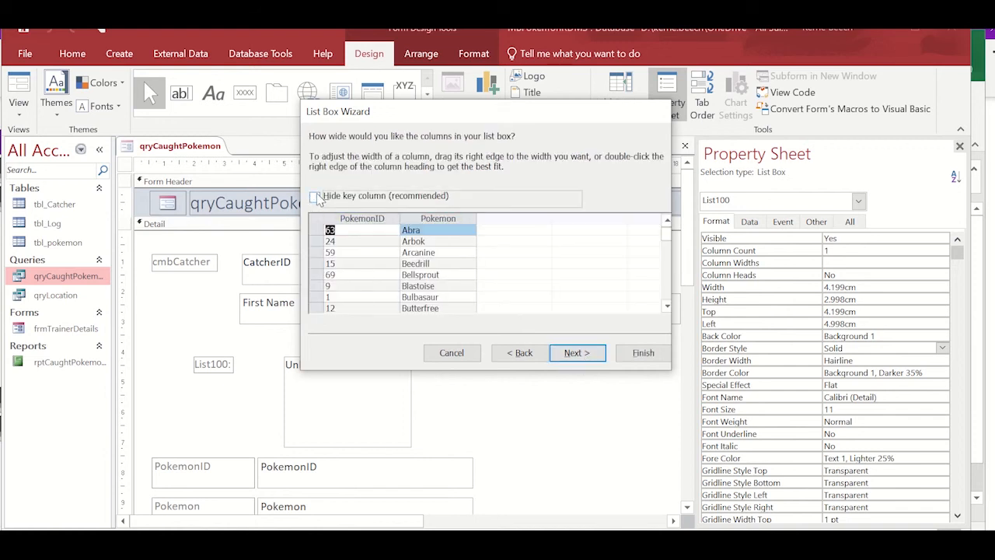
{"action": "left_click", "coordinate": [381, 220]}
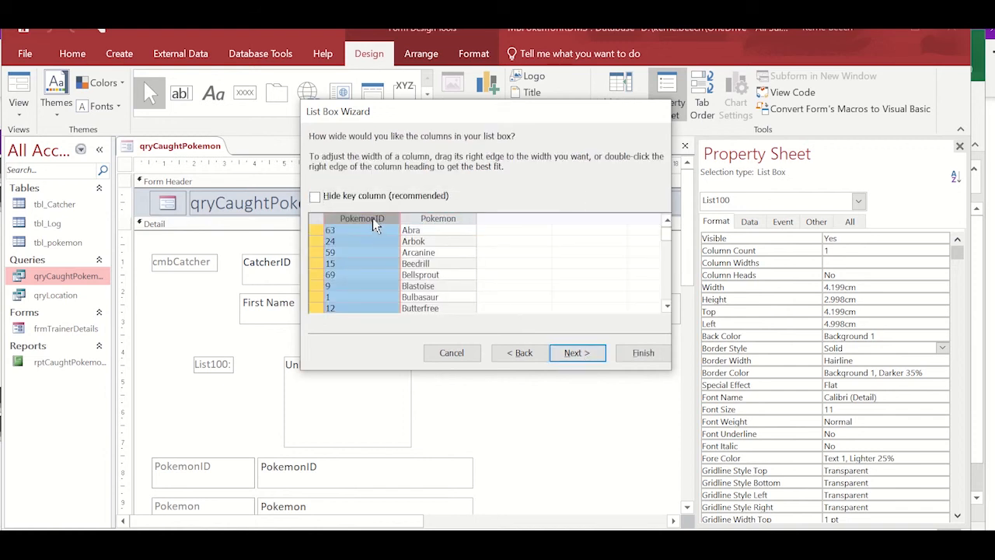
{"action": "left_click_drag", "start_coordinate": [372, 222], "coordinate": [499, 251]}
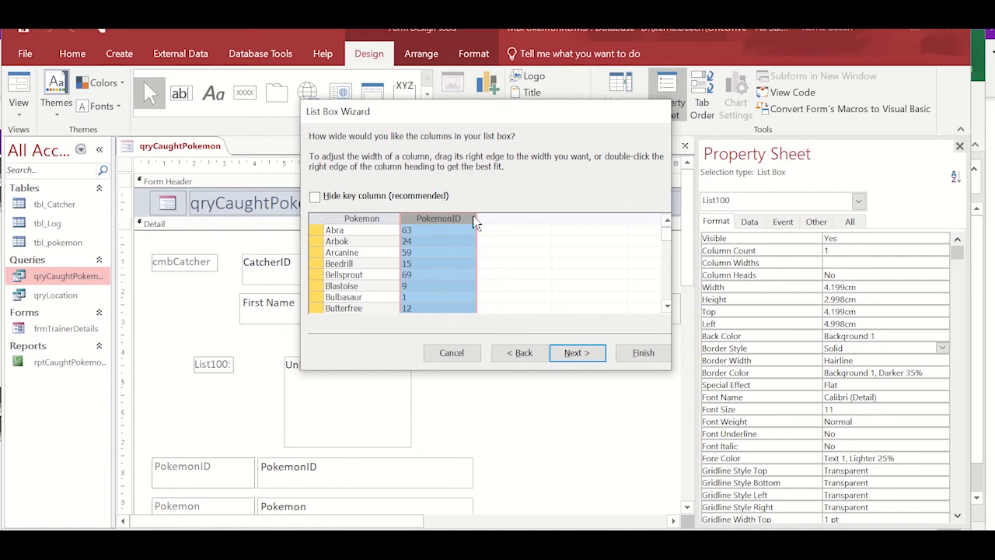
{"action": "left_click_drag", "start_coordinate": [475, 219], "coordinate": [438, 220]}
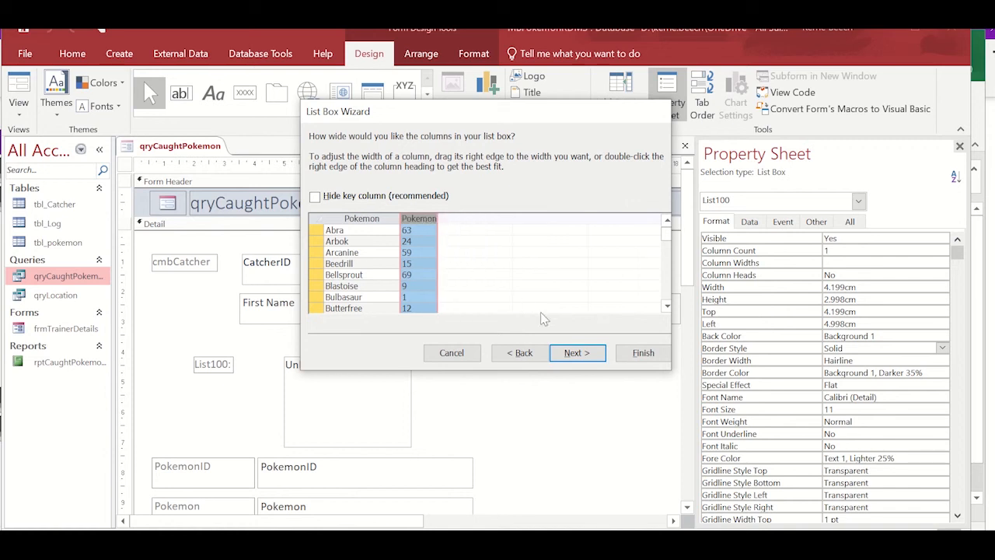
{"action": "double_click", "coordinate": [438, 220]}
{"action": "left_click", "coordinate": [577, 352]}
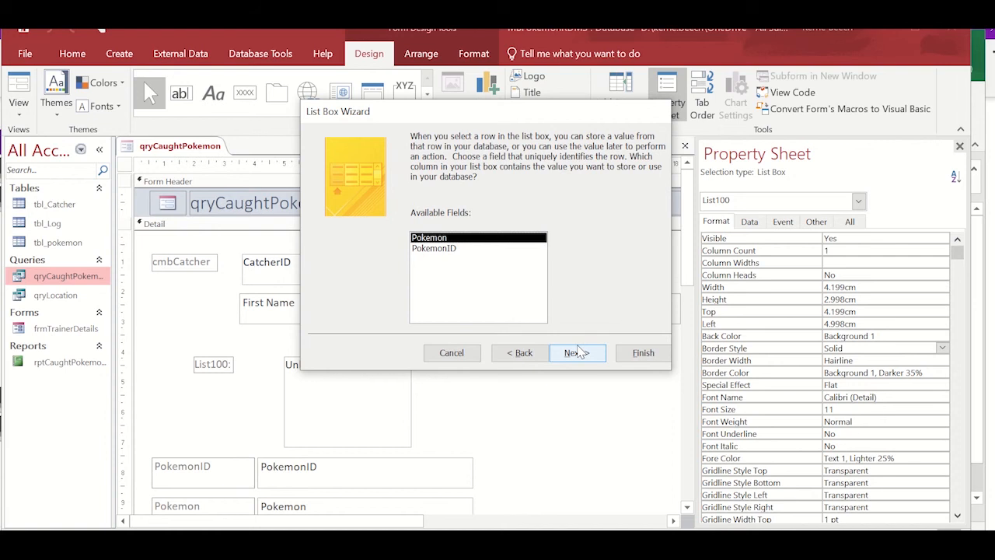
Use PokemonID as the list box's identifying value and store it in the PokemonID field
{"action": "left_click", "coordinate": [424, 249]}
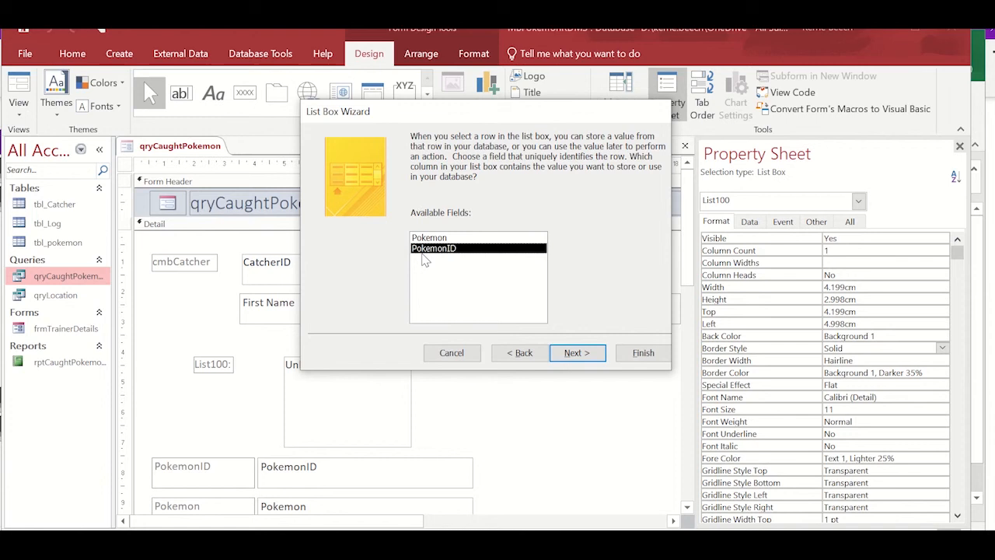
{"action": "left_click", "coordinate": [577, 352]}
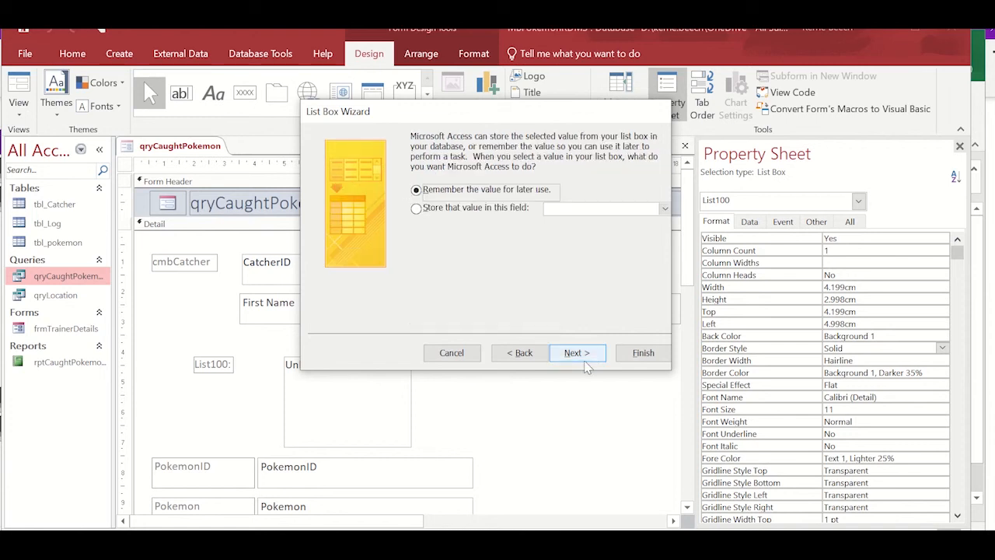
{"action": "left_click", "coordinate": [428, 209]}
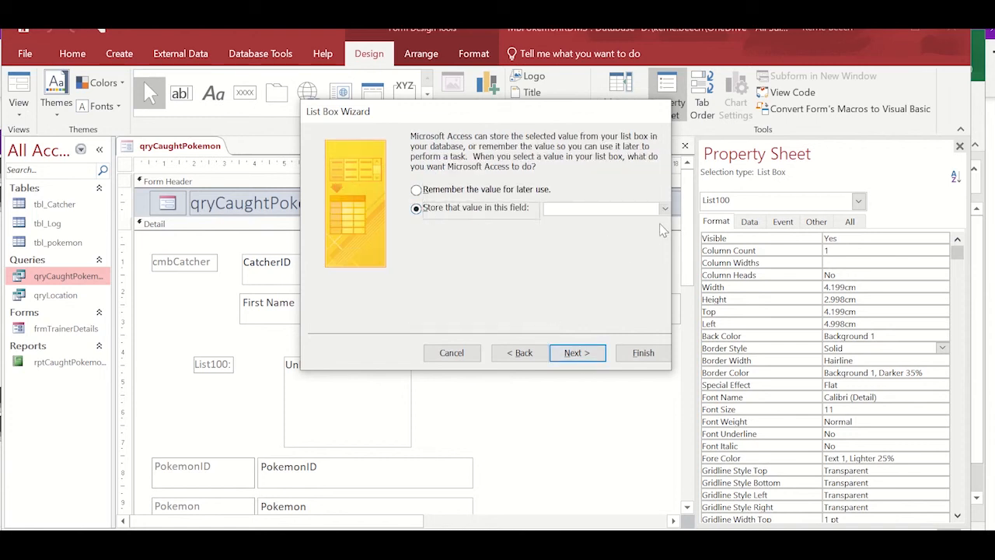
{"action": "left_click", "coordinate": [667, 209]}
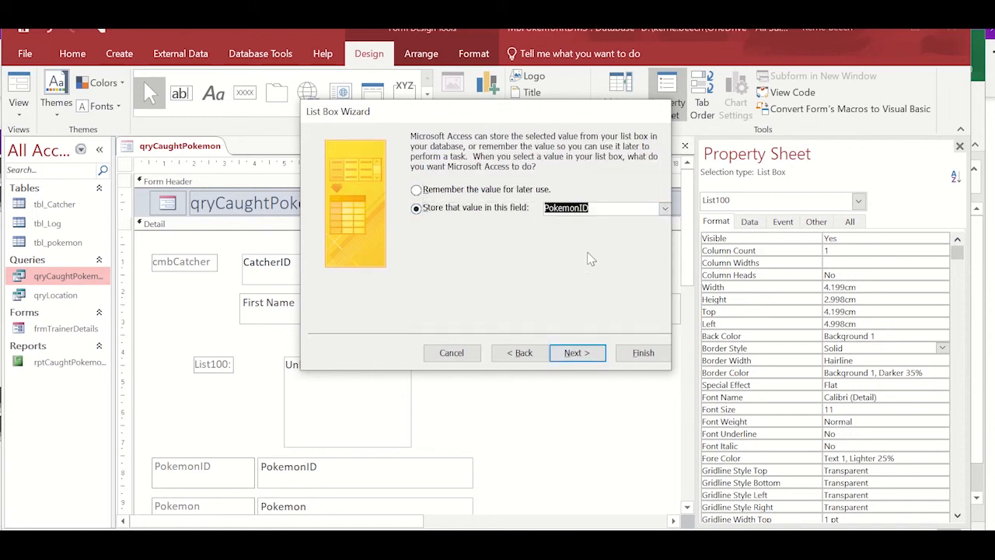
{"action": "left_click", "coordinate": [590, 254]}
{"action": "left_click", "coordinate": [585, 354]}
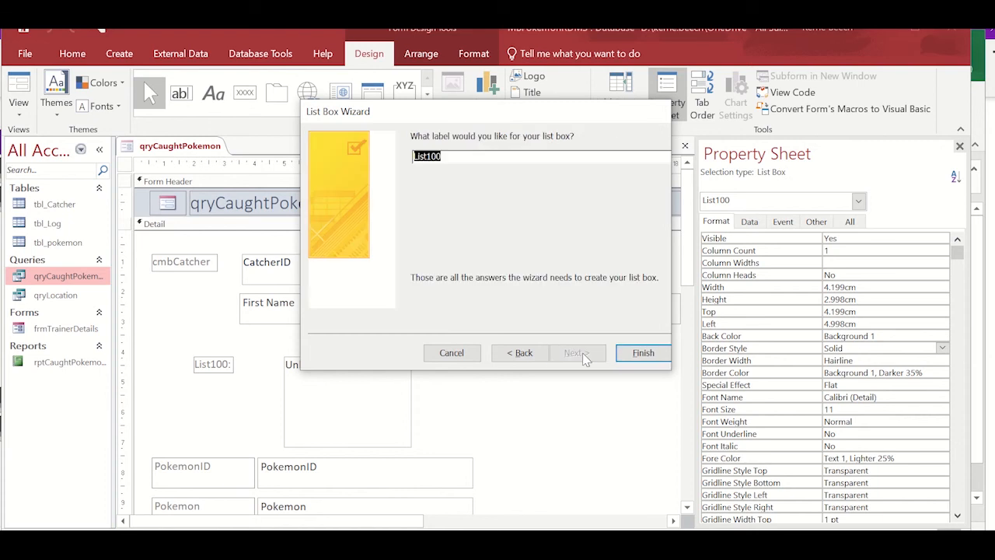
Label the list box lstPokemonCaught and finish the List Box Wizard
{"action": "type", "text": "lstPoken"}
{"action": "key", "text": "BackSpace"}
{"action": "key", "text": "BackSpace"}
{"action": "type", "text": "emonCaught"}
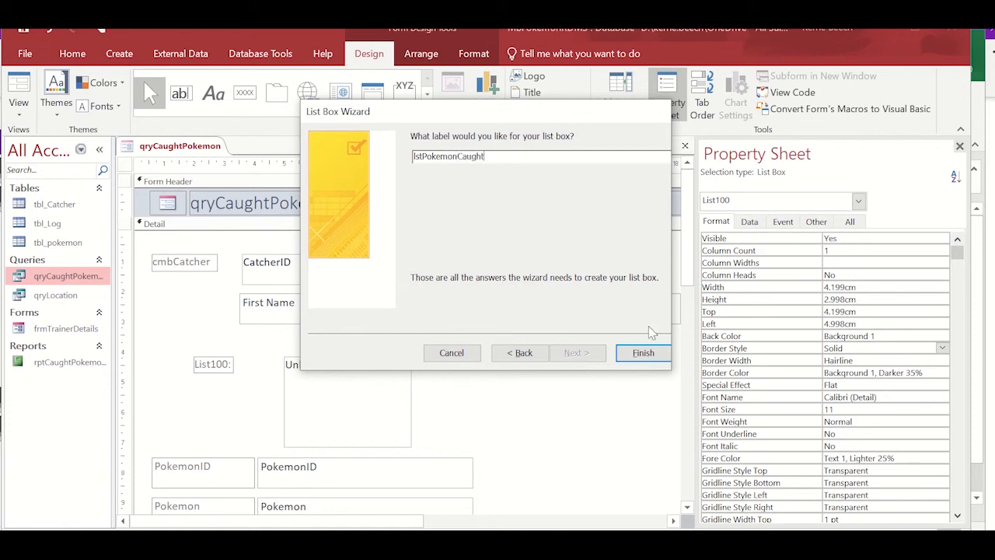
{"action": "left_click", "coordinate": [643, 353]}
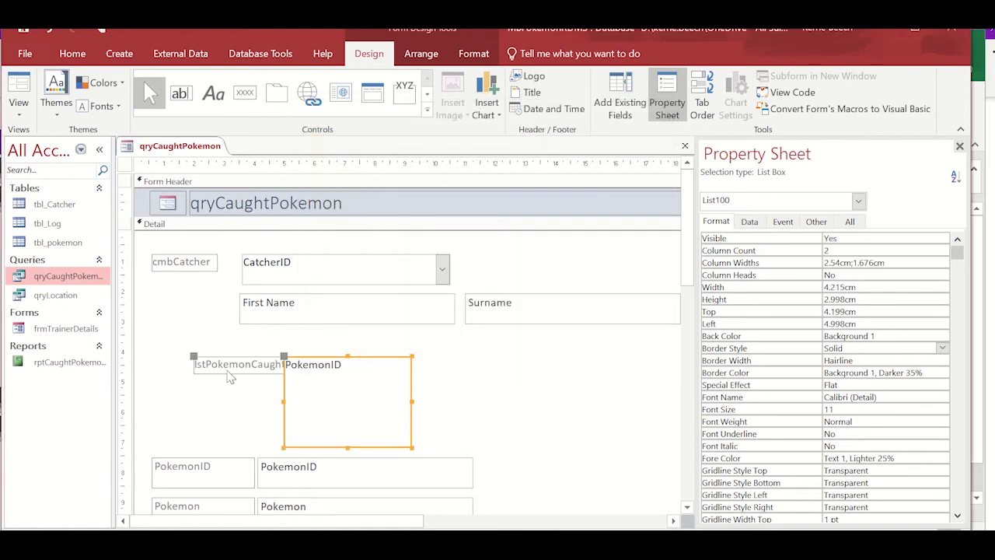
Shift the list box and its label up to about 3.9 cm, with the label at 0.9 cm and the box at 5.4 cm from the left
{"action": "left_click_drag", "start_coordinate": [221, 372], "coordinate": [196, 365]}
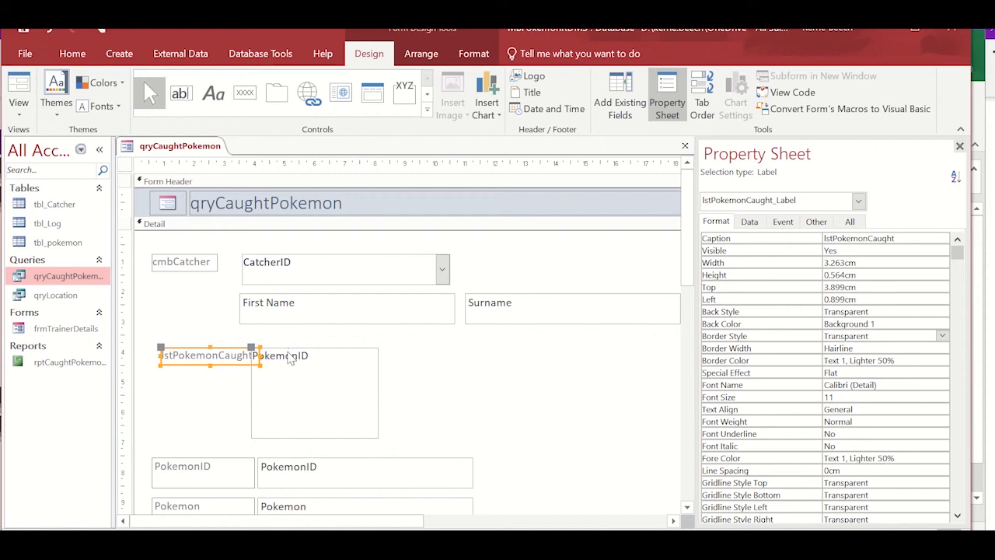
{"action": "left_click", "coordinate": [288, 356]}
{"action": "left_click_drag", "start_coordinate": [250, 348], "coordinate": [296, 349]}
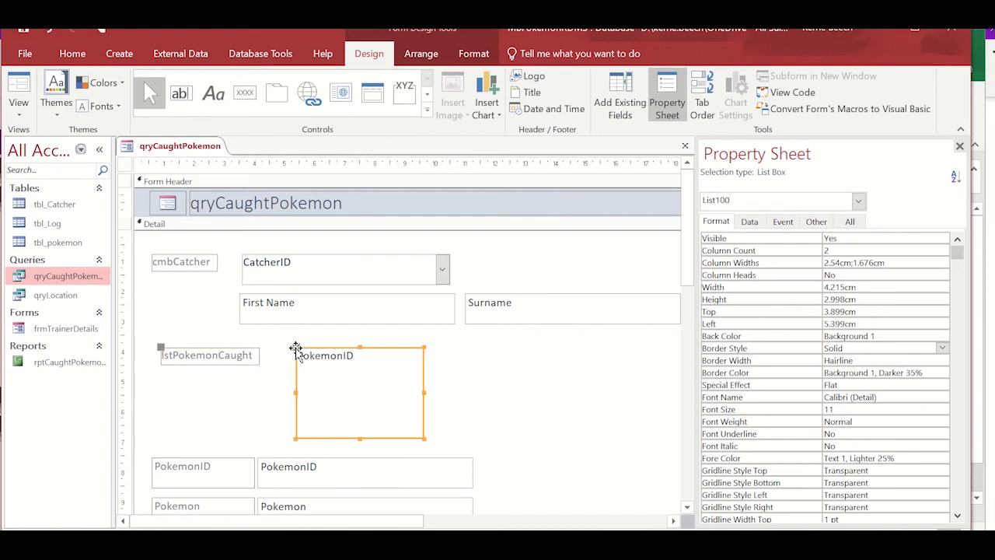
Show the form in Form view, start a new record, and choose an existing catcher from the cmbCatcher list
{"action": "left_click", "coordinate": [18, 117]}
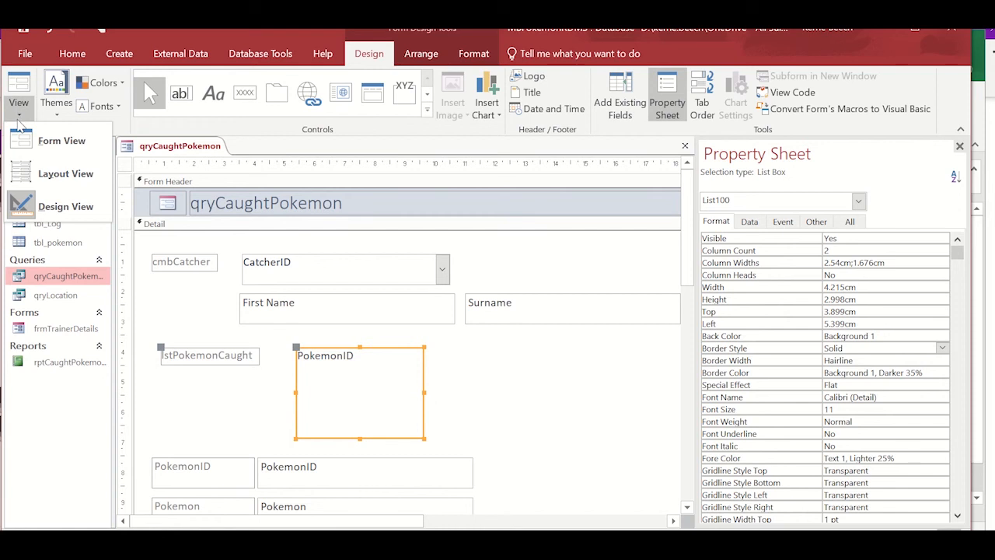
{"action": "left_click", "coordinate": [37, 143]}
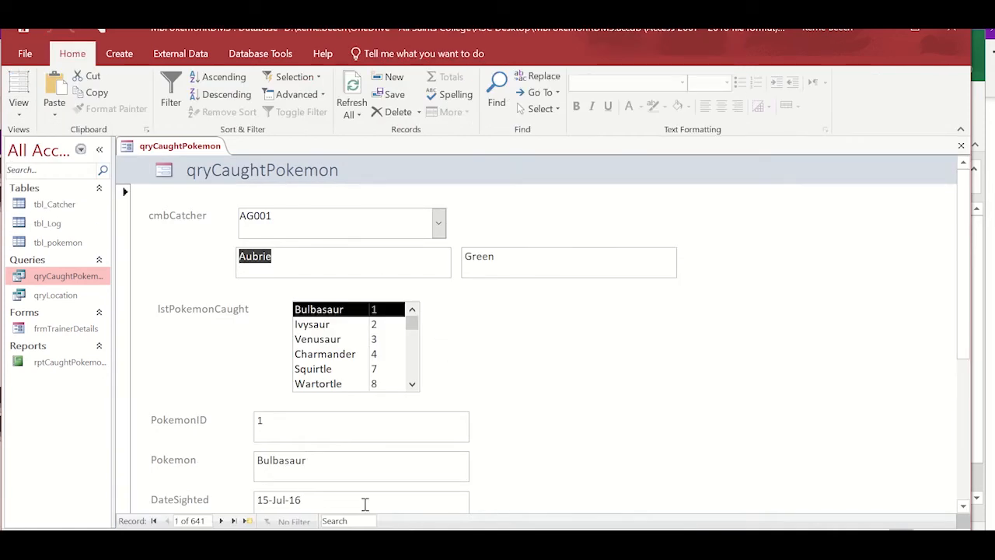
{"action": "left_click", "coordinate": [248, 520]}
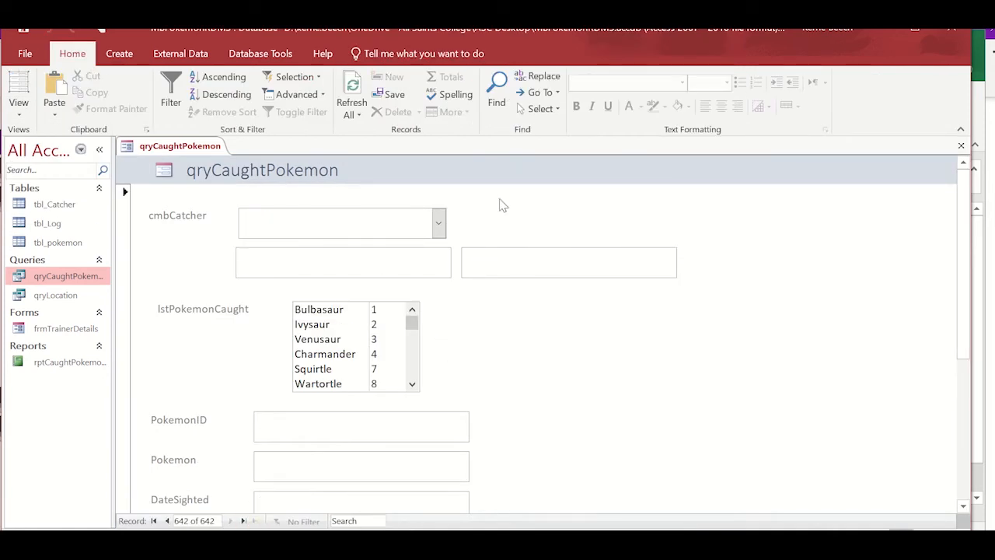
{"action": "left_click", "coordinate": [440, 224]}
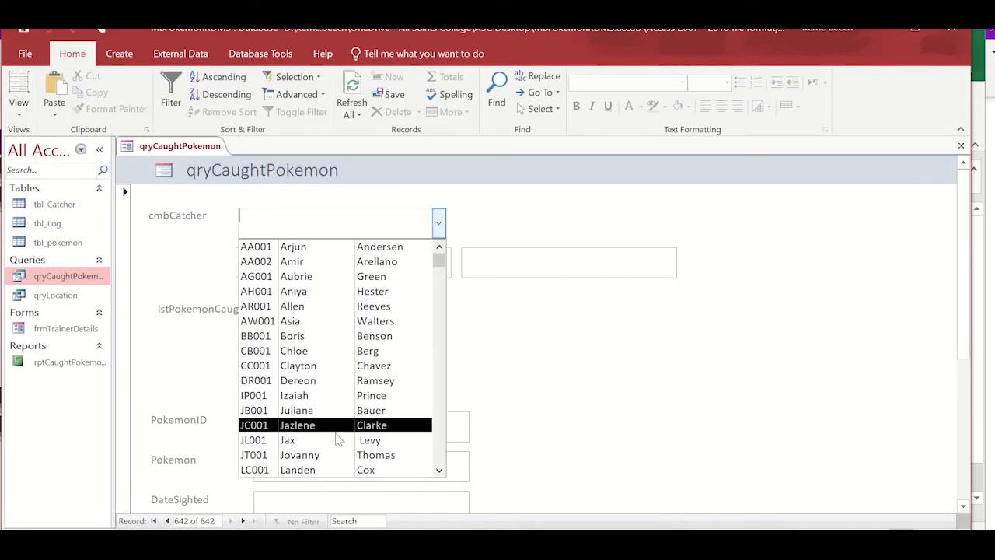
{"action": "left_click", "coordinate": [441, 437]}
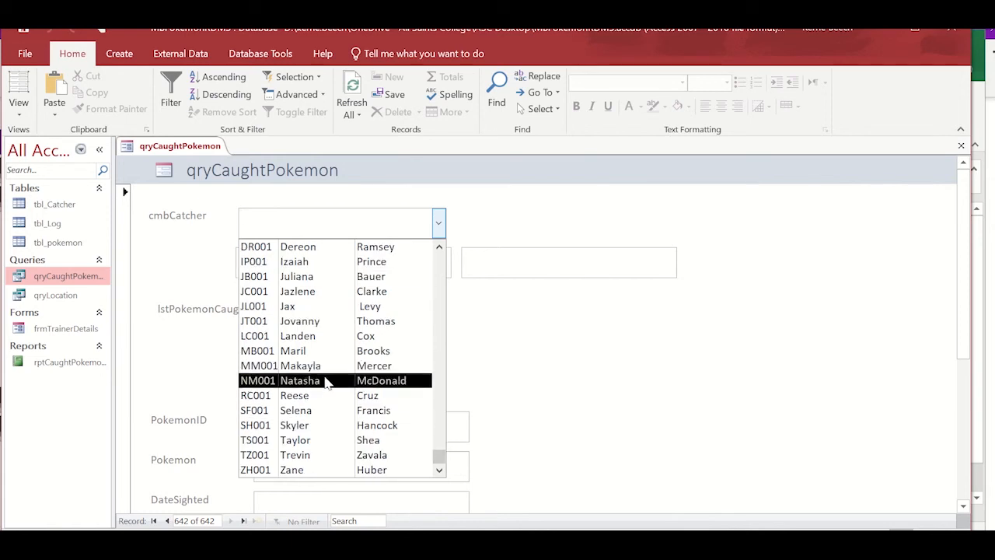
{"action": "left_click", "coordinate": [326, 380]}
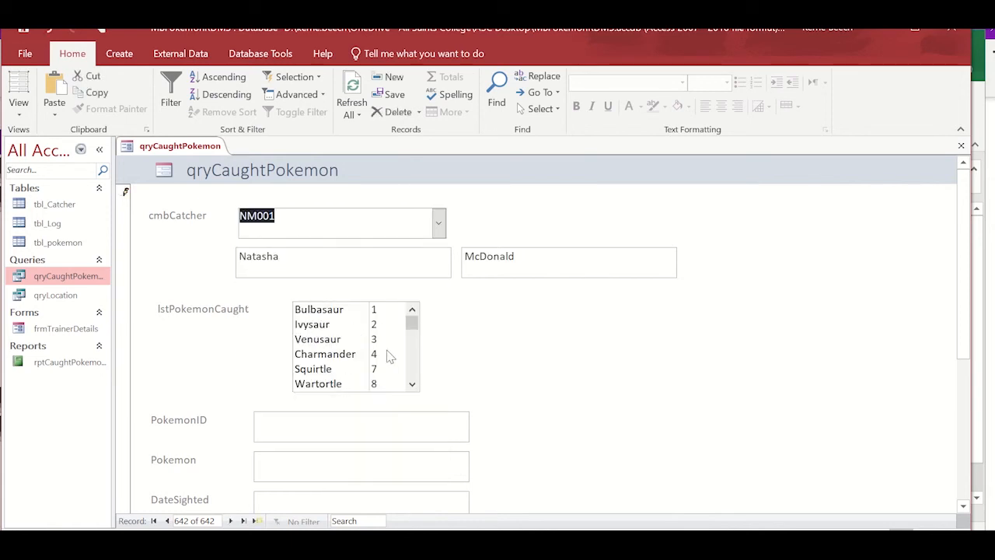
Select JigglyPuff in the lstPokemonCaught list and set DateSighted to 12/4/2017
{"action": "scroll", "coordinate": [420, 368], "scroll_direction": "down", "scroll_amount": 12}
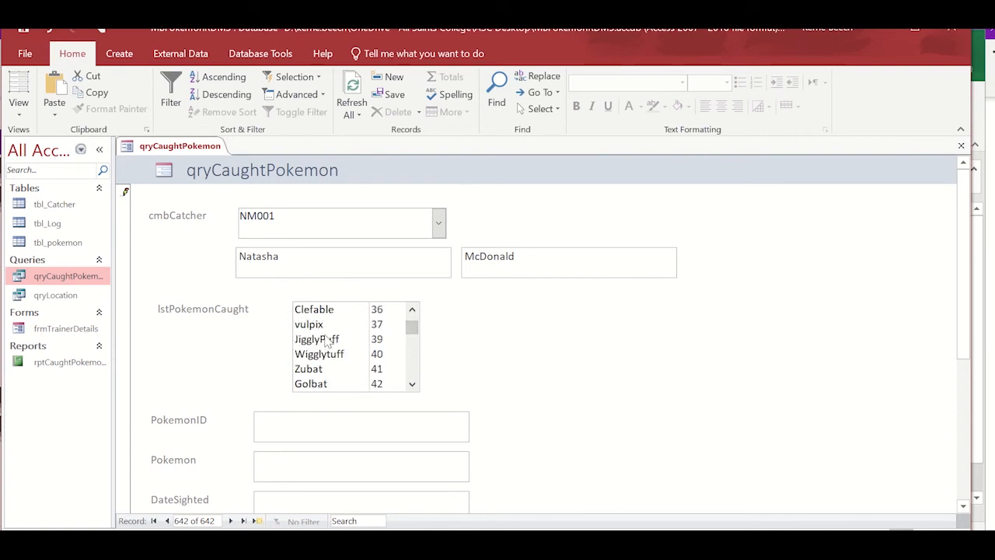
{"action": "left_click", "coordinate": [327, 342]}
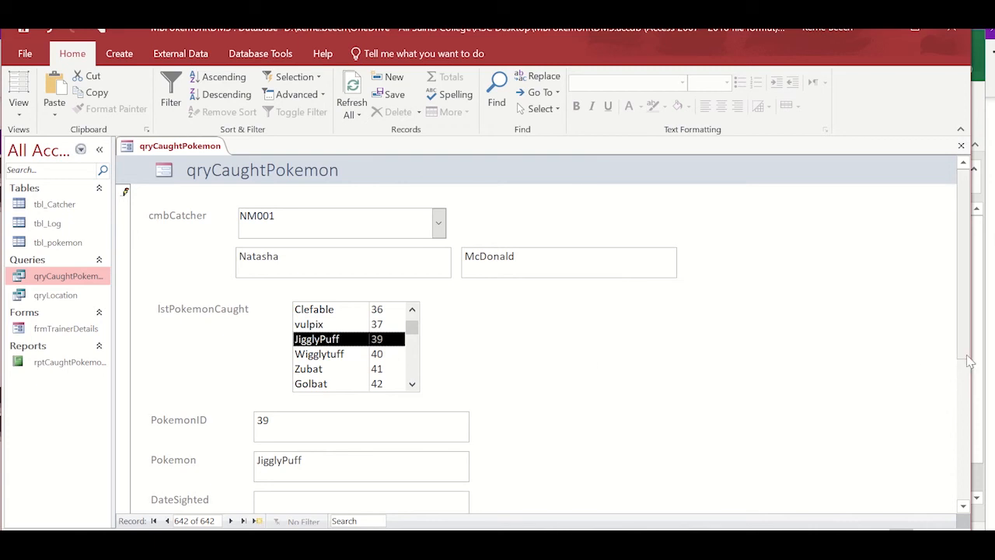
{"action": "left_click_drag", "start_coordinate": [961, 353], "coordinate": [960, 437]}
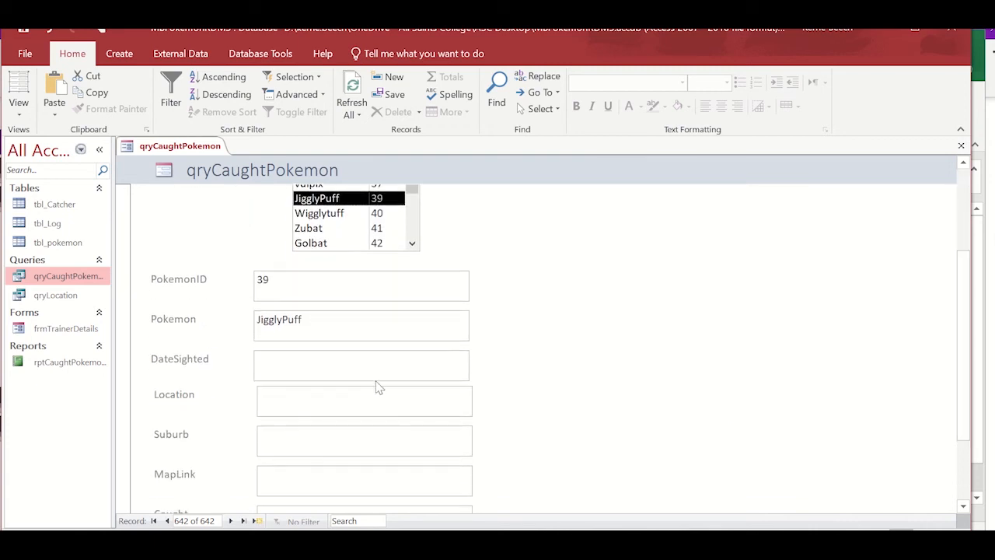
{"action": "left_click", "coordinate": [356, 358]}
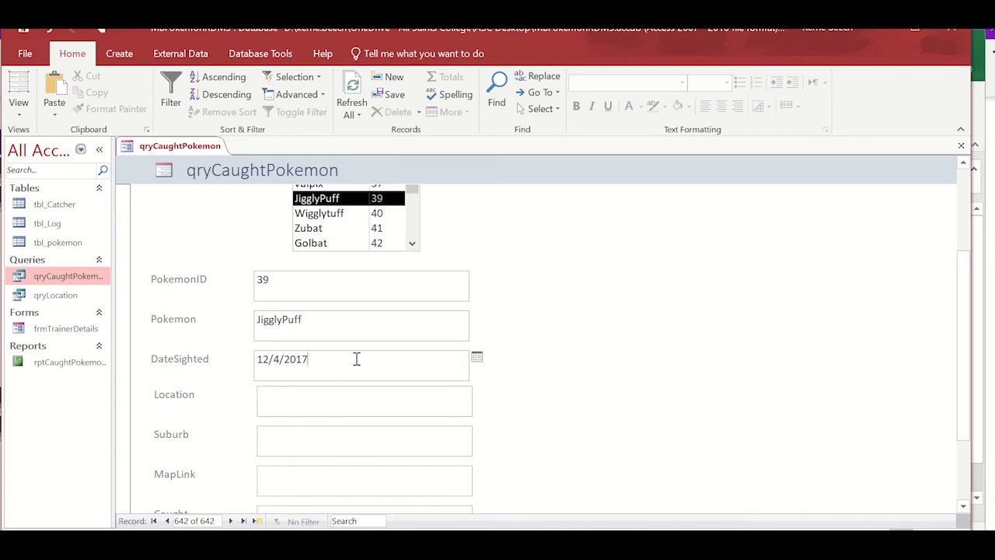
{"action": "type", "text": "12/4/2017"}
Enter Joondalup Area as the Location and Joondalup as the Suburb
{"action": "left_click", "coordinate": [299, 394]}
{"action": "type", "text": "Joondalup"}
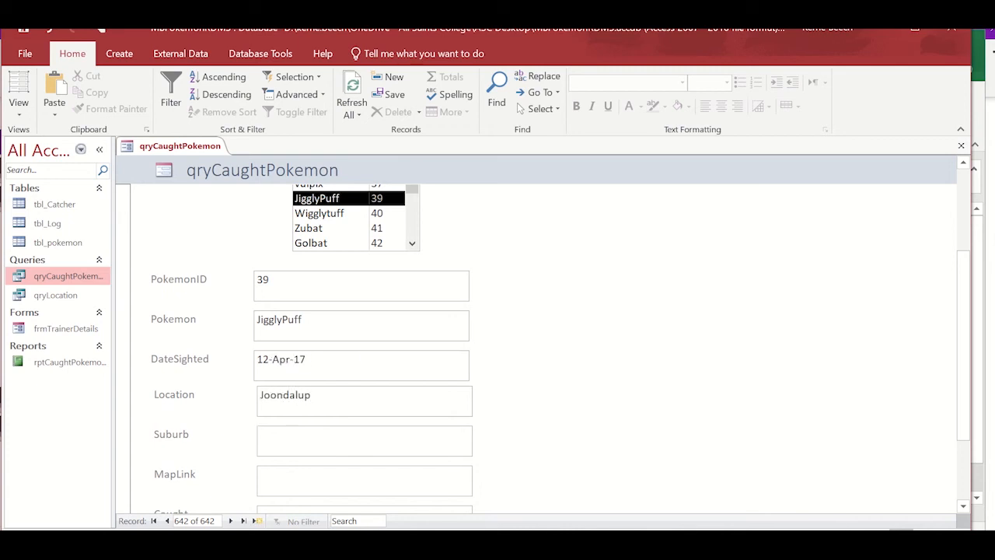
{"action": "left_click", "coordinate": [294, 443]}
{"action": "type", "text": "Joondaa"}
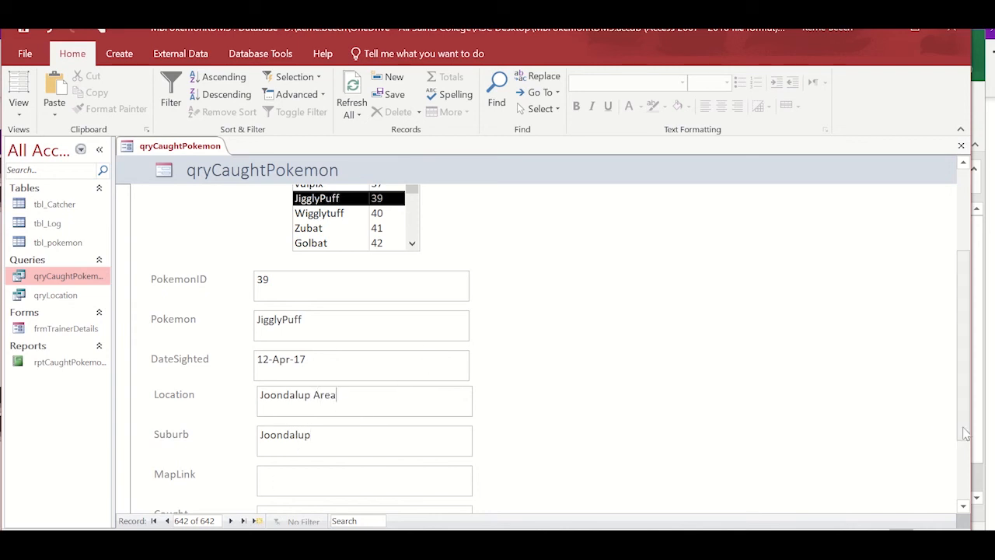
Set Caught to Yes, Lure used to No and Time to AM, and save the record by moving off it and back
{"action": "scroll", "coordinate": [968, 433], "scroll_direction": "down", "scroll_amount": 3}
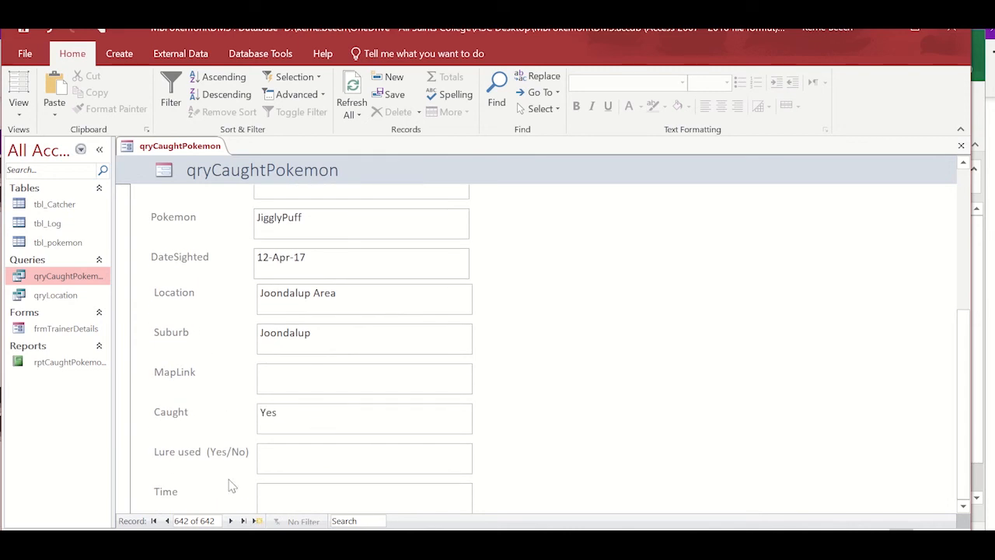
{"action": "type", "text": "AM"}
{"action": "type", "text": "No"}
{"action": "left_click", "coordinate": [229, 521]}
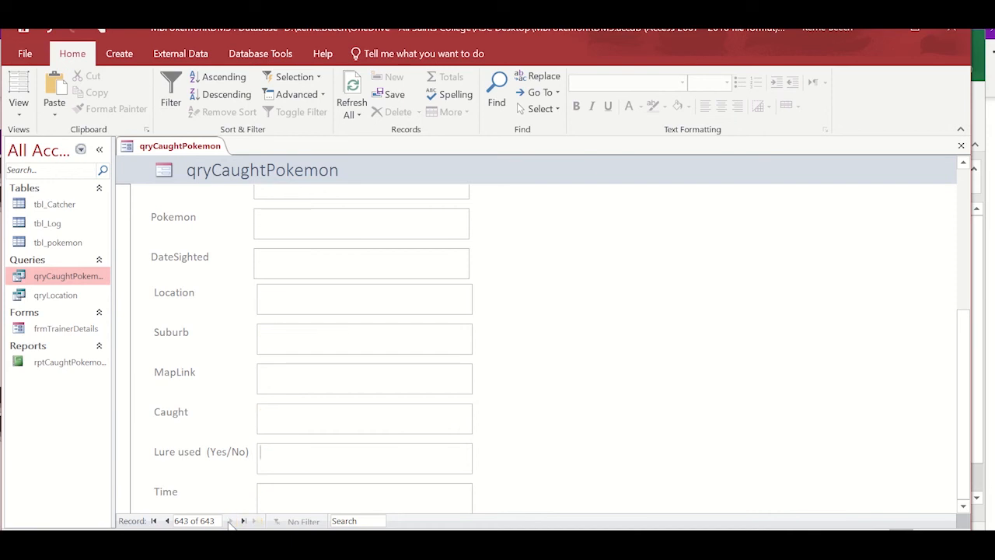
{"action": "left_click", "coordinate": [167, 521]}
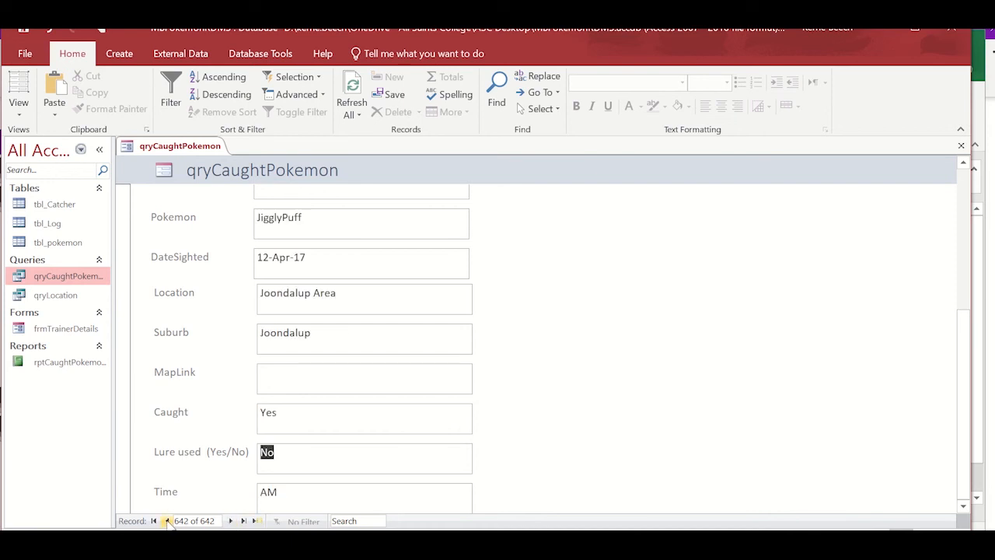
Open tbl_Log and check the PokemonID and CatcherID stored in its last record
{"action": "left_click", "coordinate": [46, 223]}
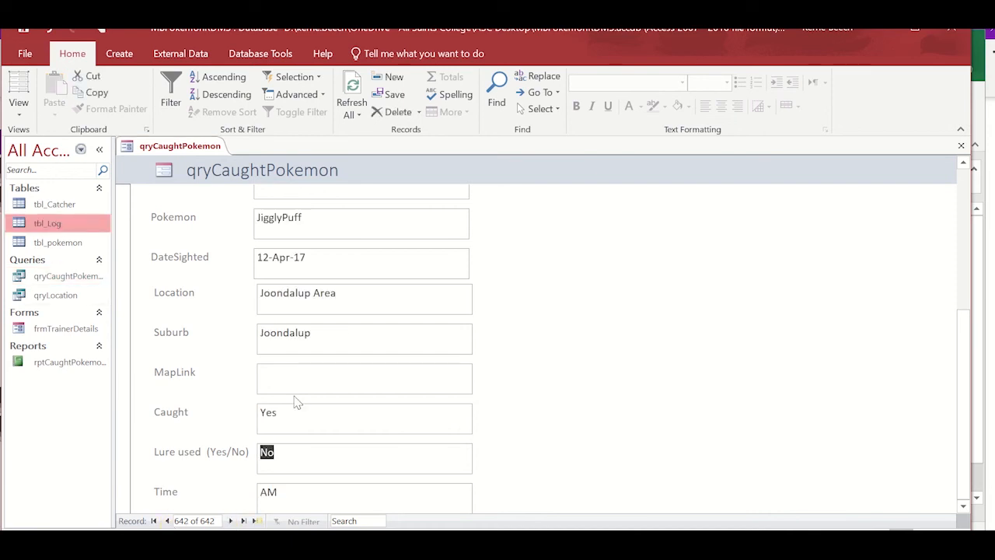
{"action": "double_click", "coordinate": [46, 226]}
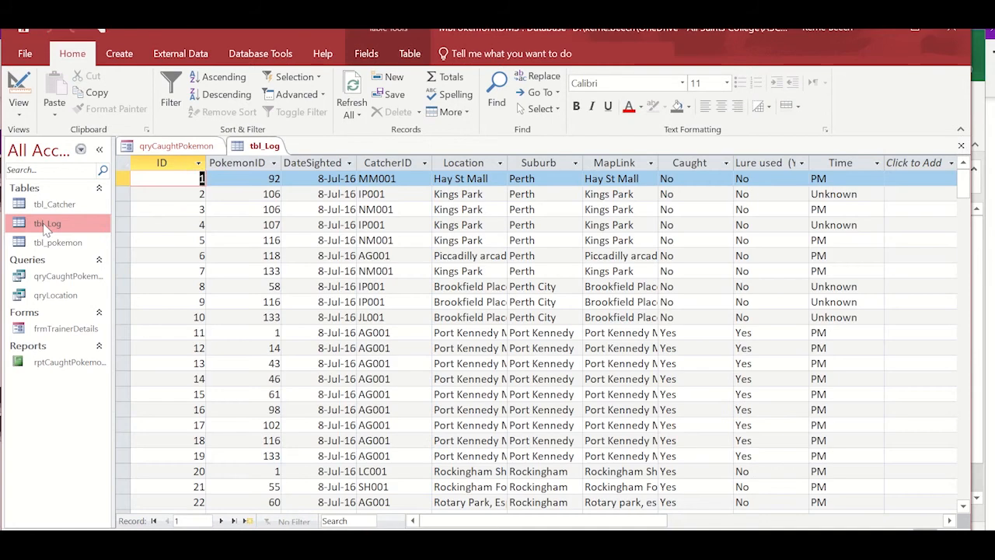
{"action": "left_click", "coordinate": [233, 521]}
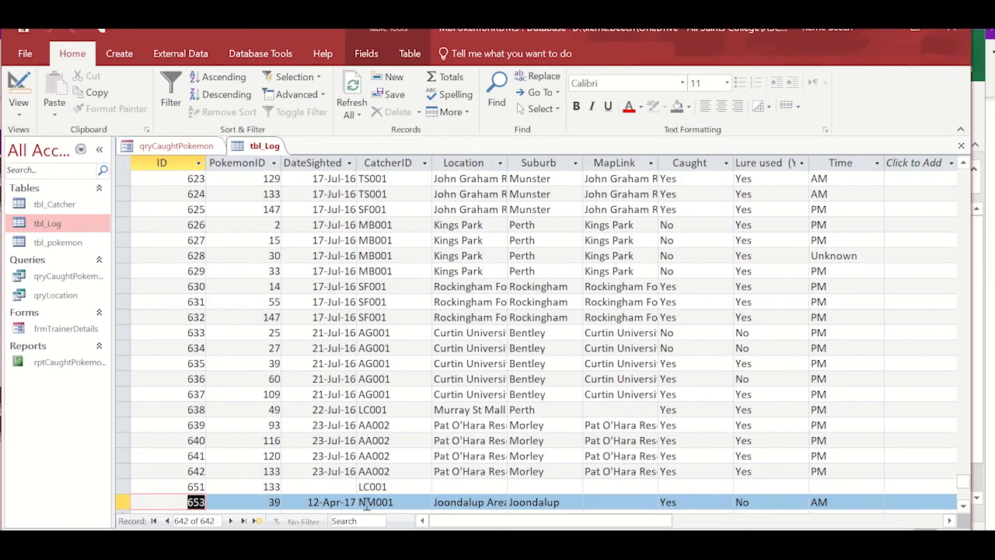
{"action": "left_click", "coordinate": [349, 163]}
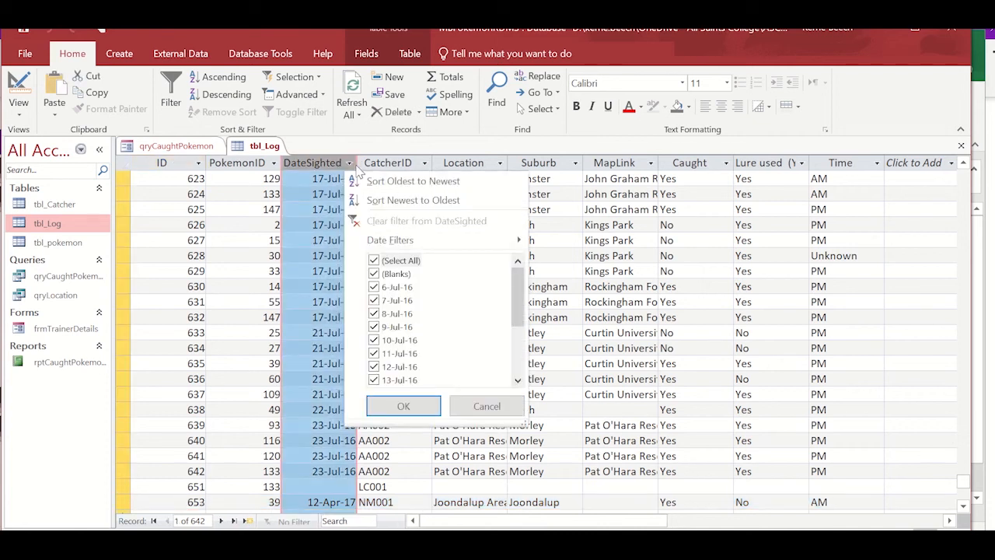
{"action": "left_click", "coordinate": [469, 406]}
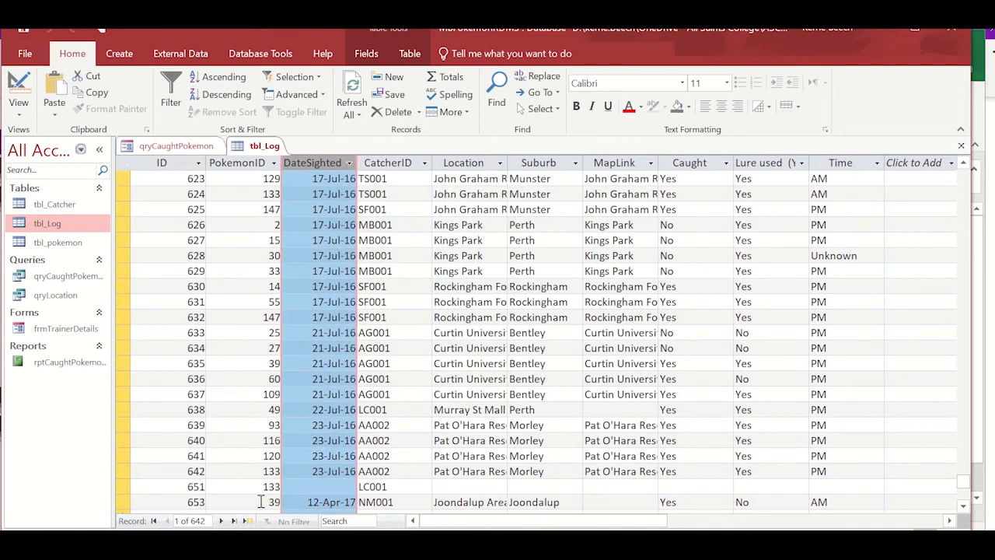
{"action": "left_click", "coordinate": [261, 501]}
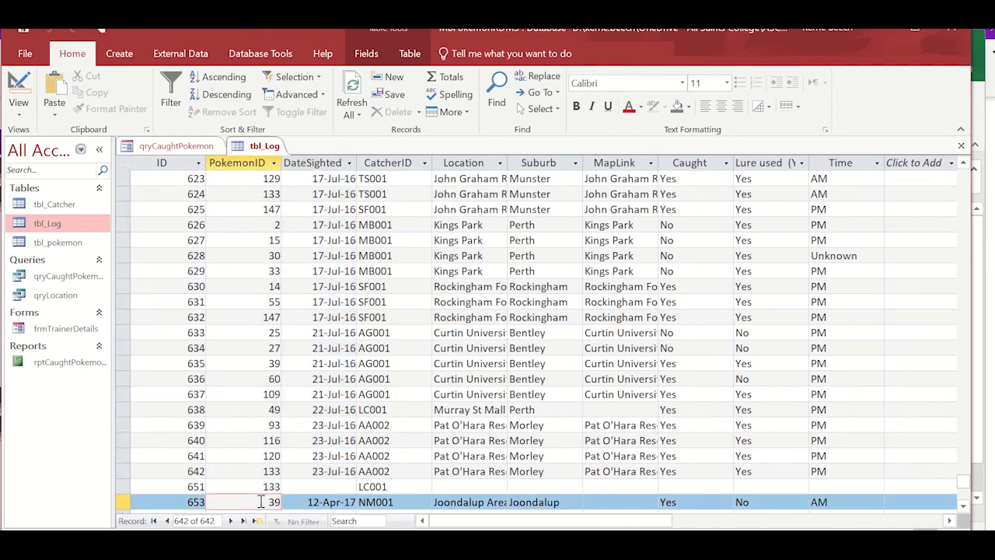
{"action": "left_click", "coordinate": [392, 503]}
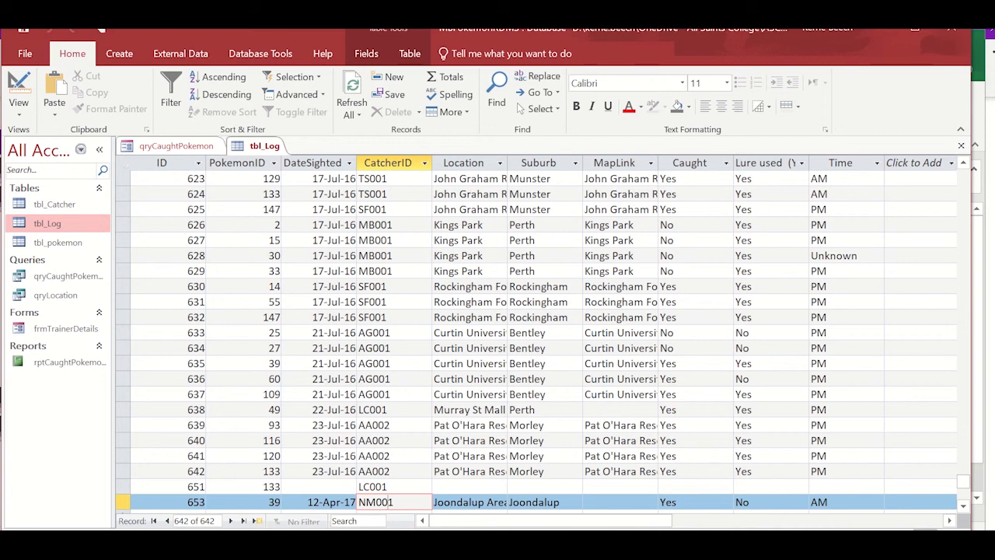
Return to the qryCaughtPokemon form, switch it to Design view, and show the First Name text box's data properties
{"action": "left_click", "coordinate": [179, 145]}
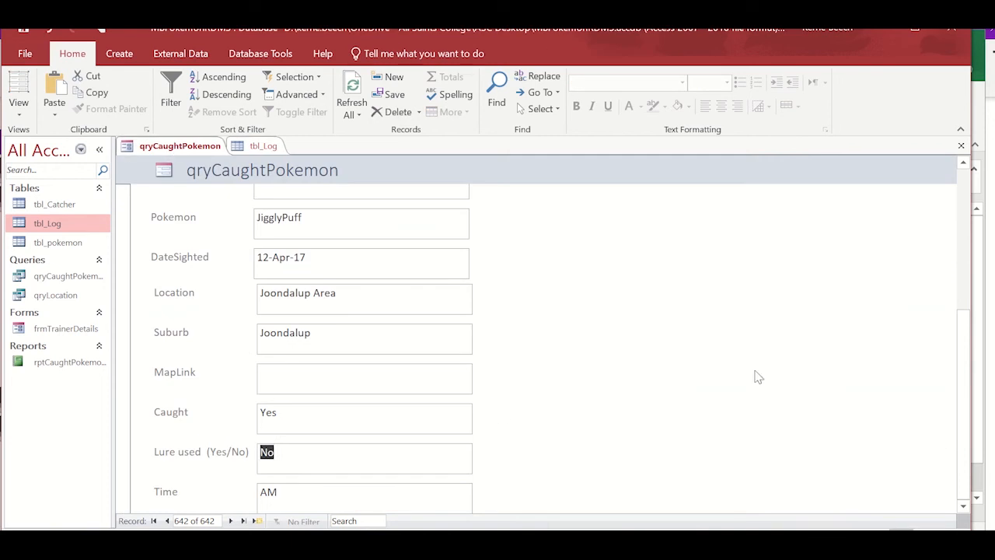
{"action": "scroll", "coordinate": [970, 289], "scroll_direction": "up", "scroll_amount": 3}
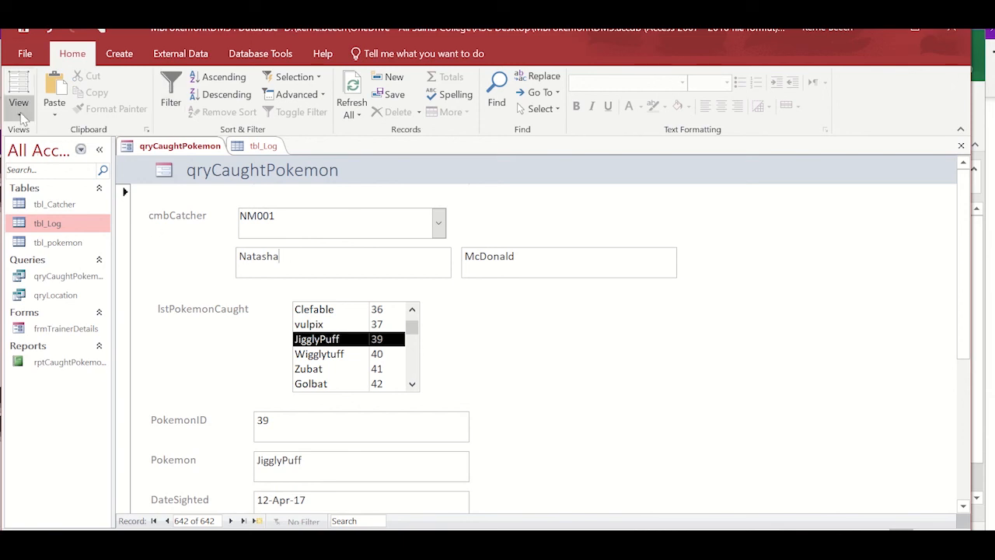
{"action": "left_click", "coordinate": [18, 107]}
{"action": "left_click", "coordinate": [56, 206]}
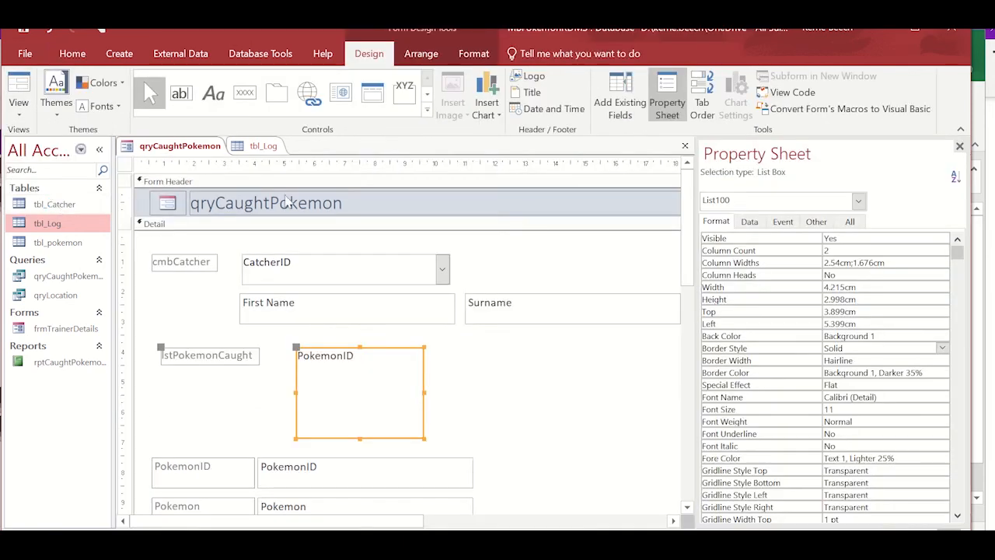
{"action": "left_click", "coordinate": [321, 333]}
{"action": "left_click", "coordinate": [318, 300]}
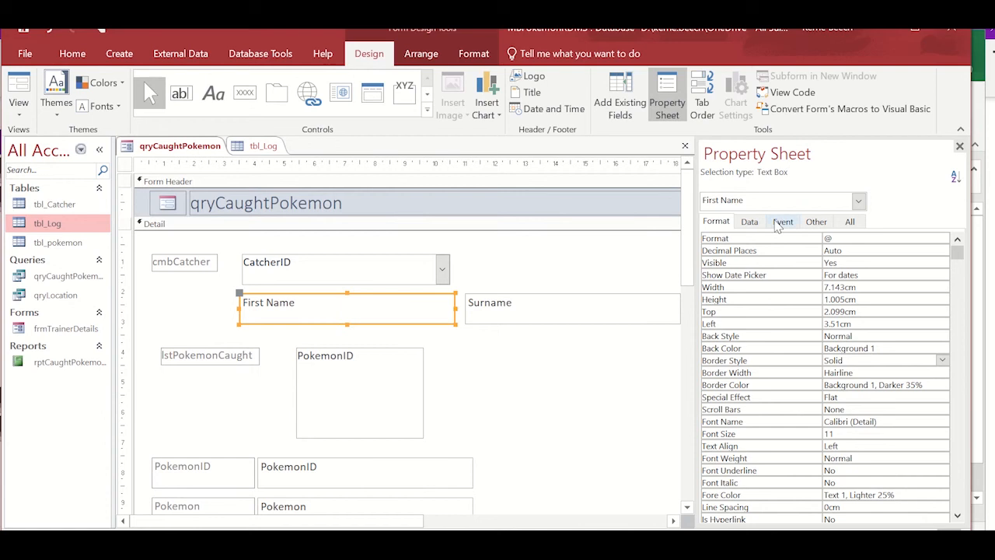
{"action": "left_click", "coordinate": [750, 223]}
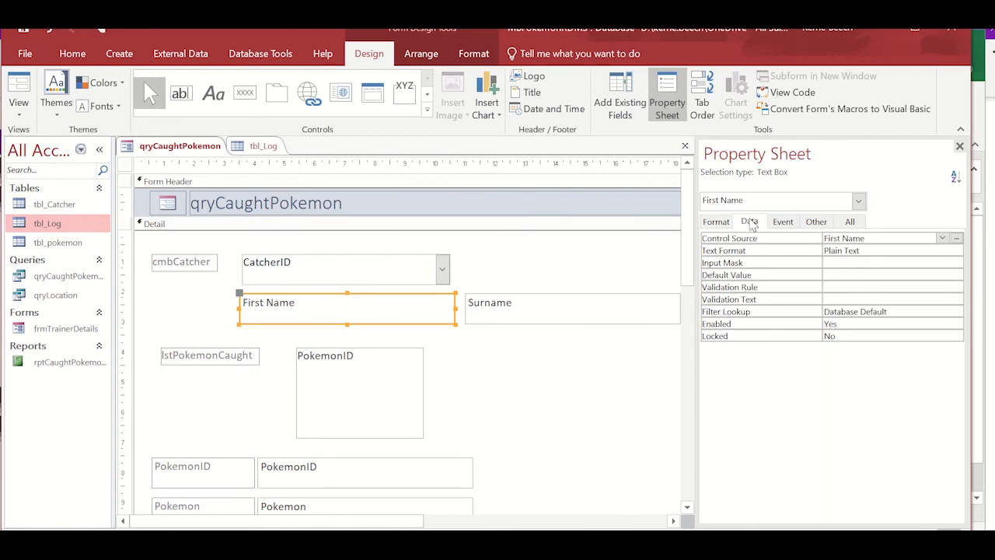
{"action": "left_click", "coordinate": [869, 237]}
{"action": "left_click", "coordinate": [417, 320]}
{"action": "left_click_drag", "start_coordinate": [511, 377], "coordinate": [413, 311]}
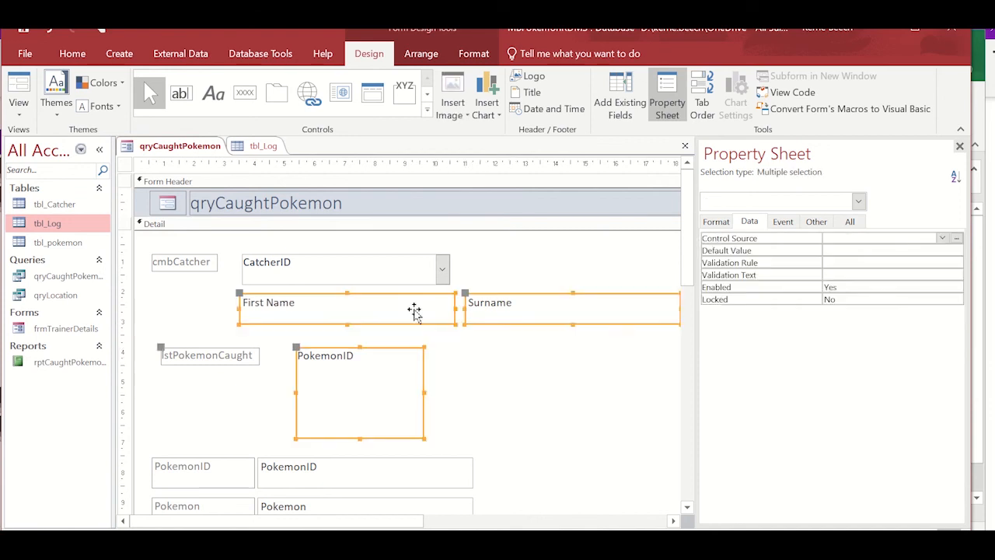
{"action": "left_click", "coordinate": [440, 338]}
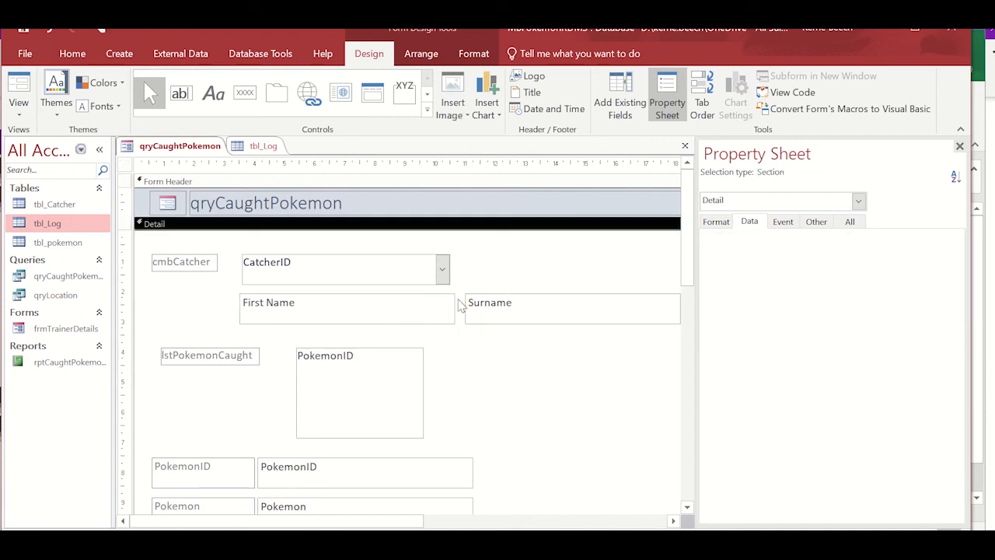
{"action": "right_click", "coordinate": [424, 319]}
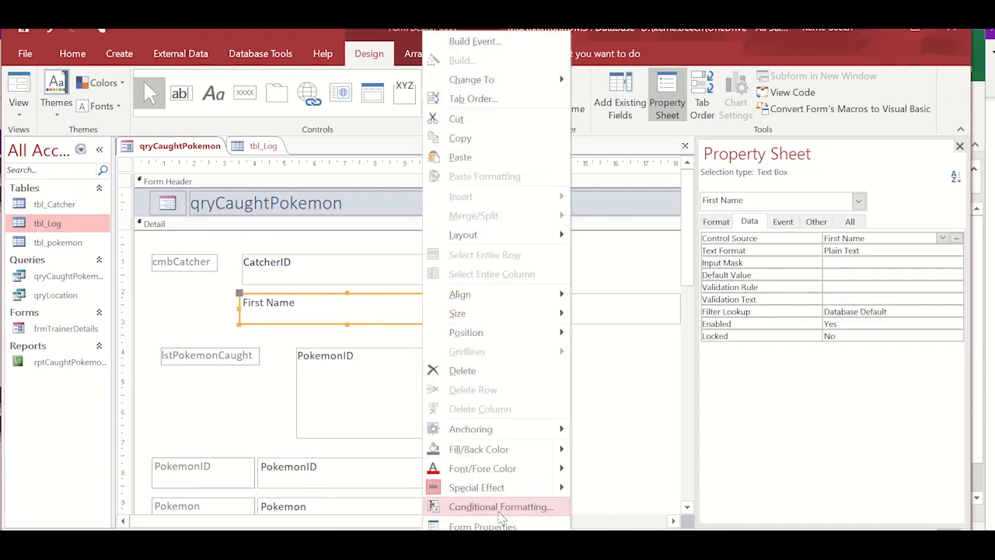
{"action": "left_click", "coordinate": [649, 366]}
Nudge the First Name text box so it sits closer beneath the CatcherID combo box, and set its Enabled property to No
{"action": "left_click", "coordinate": [315, 322]}
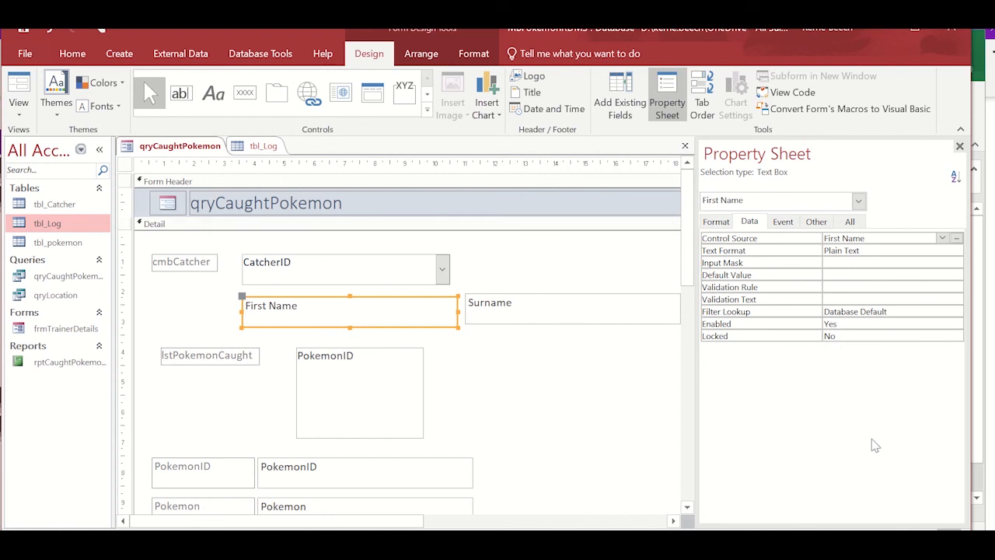
{"action": "key", "text": "Up"}
{"action": "key", "text": "Up"}
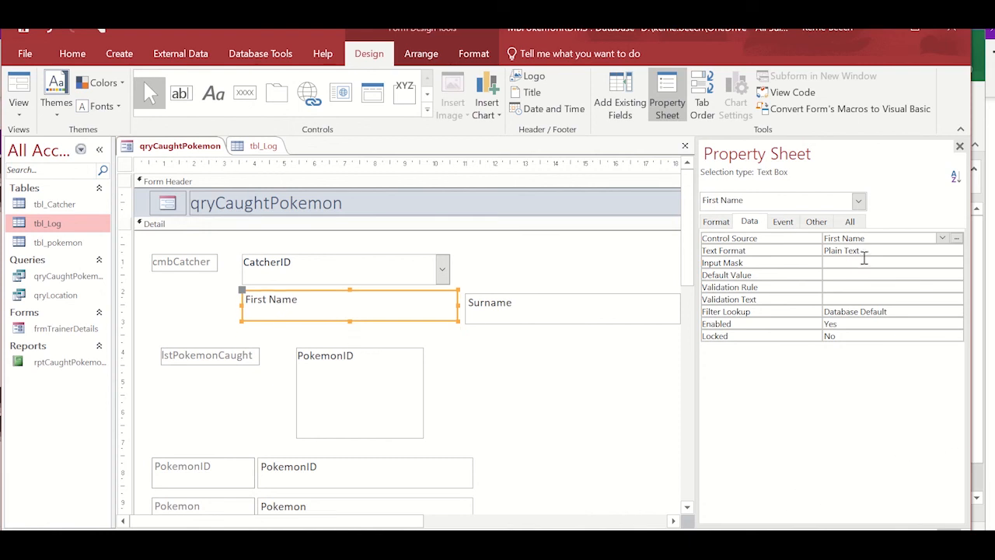
{"action": "double_click", "coordinate": [862, 324]}
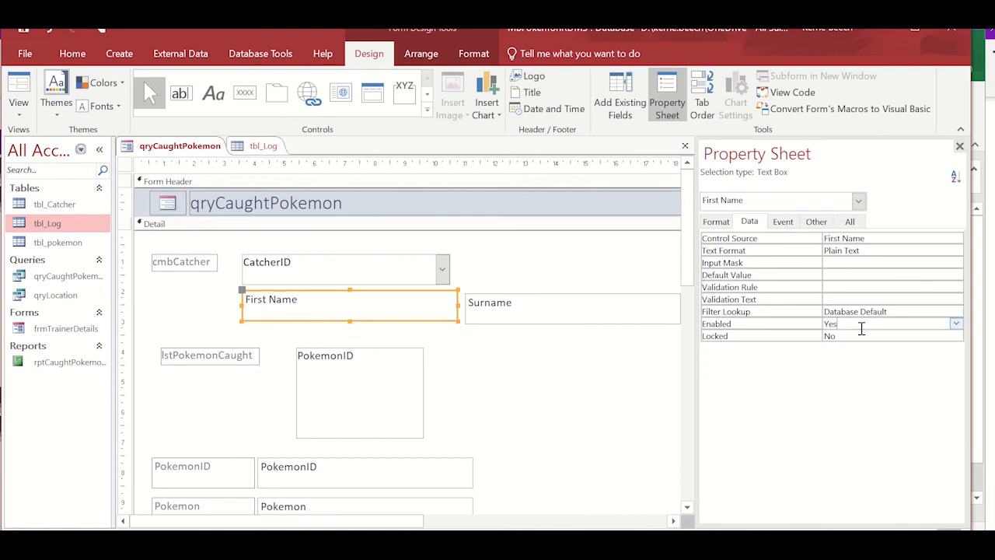
Set the Surname text box's Enabled property to No and nudge it up level with First Name
{"action": "left_click", "coordinate": [529, 311]}
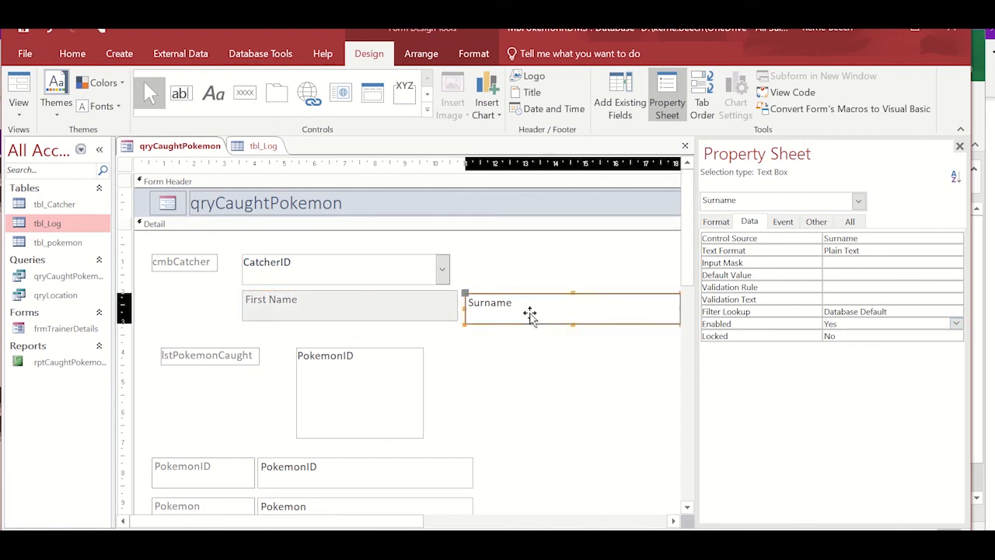
{"action": "double_click", "coordinate": [866, 323]}
{"action": "key", "text": "Up"}
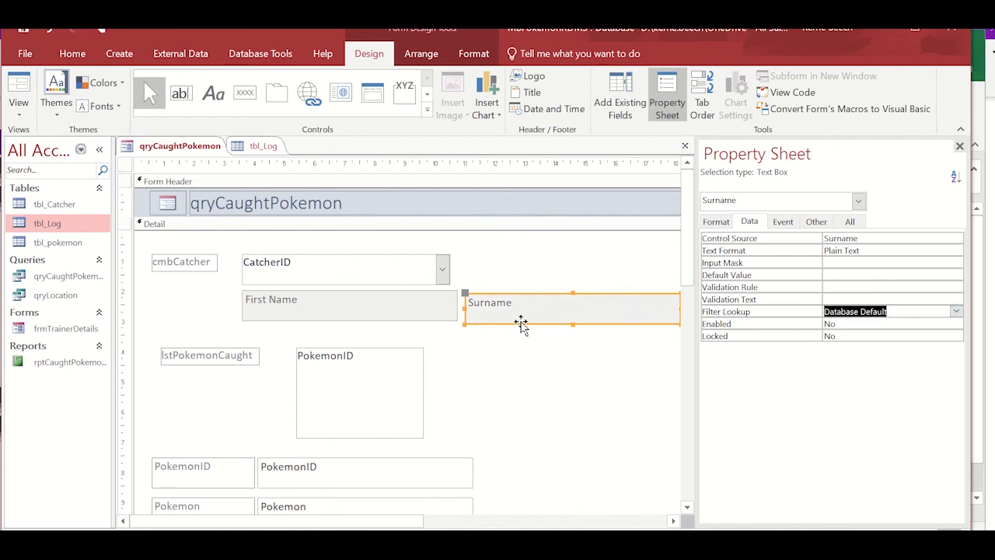
{"action": "key", "text": "Down"}
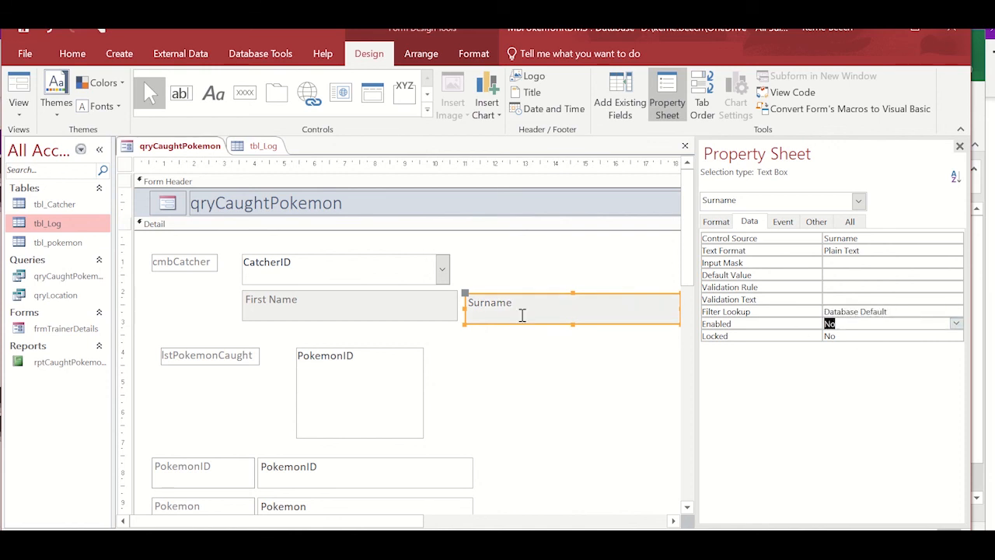
{"action": "left_click", "coordinate": [523, 315]}
{"action": "key", "text": "Up"}
Set the Surname text box's Back Style and Border Style to Transparent
{"action": "left_click", "coordinate": [712, 221]}
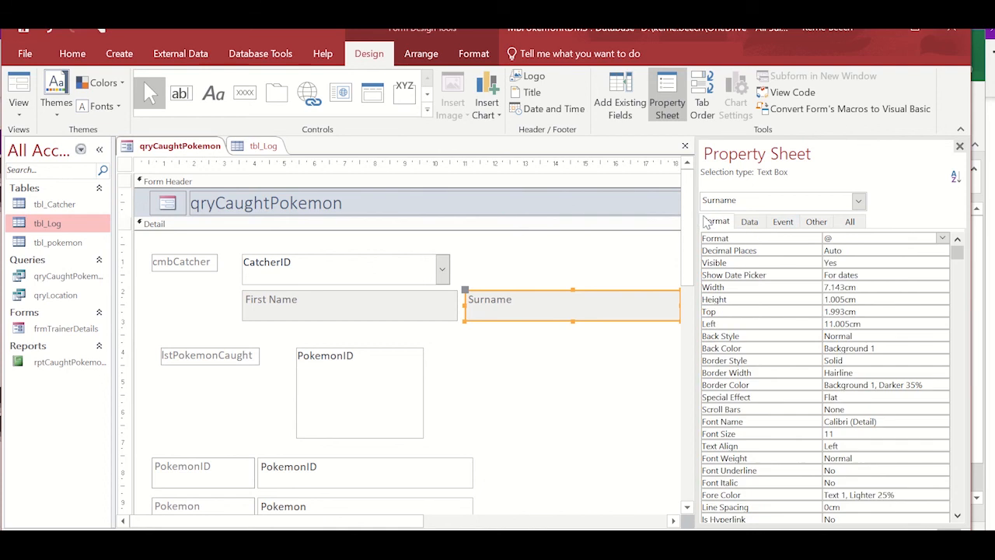
{"action": "left_click", "coordinate": [878, 337]}
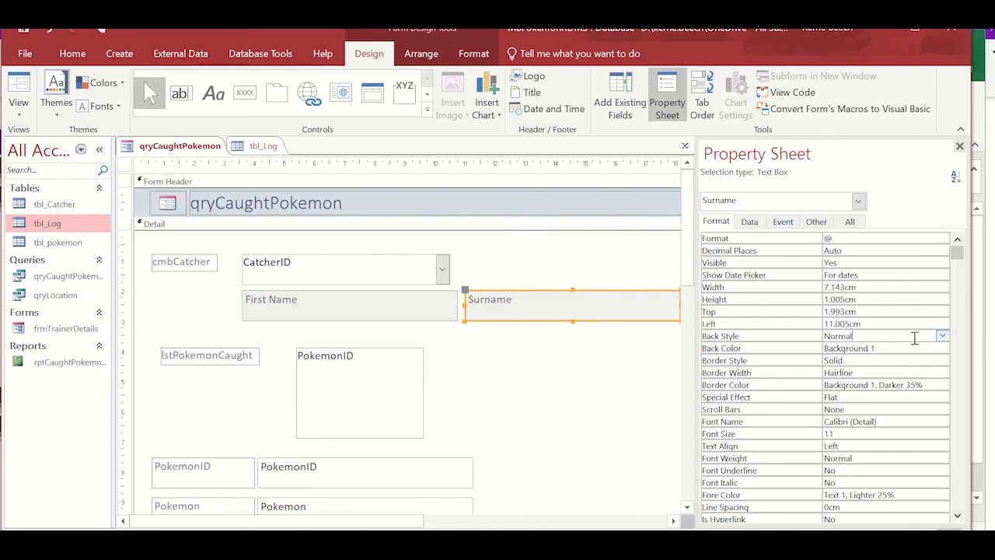
{"action": "left_click", "coordinate": [941, 337]}
{"action": "left_click", "coordinate": [902, 348]}
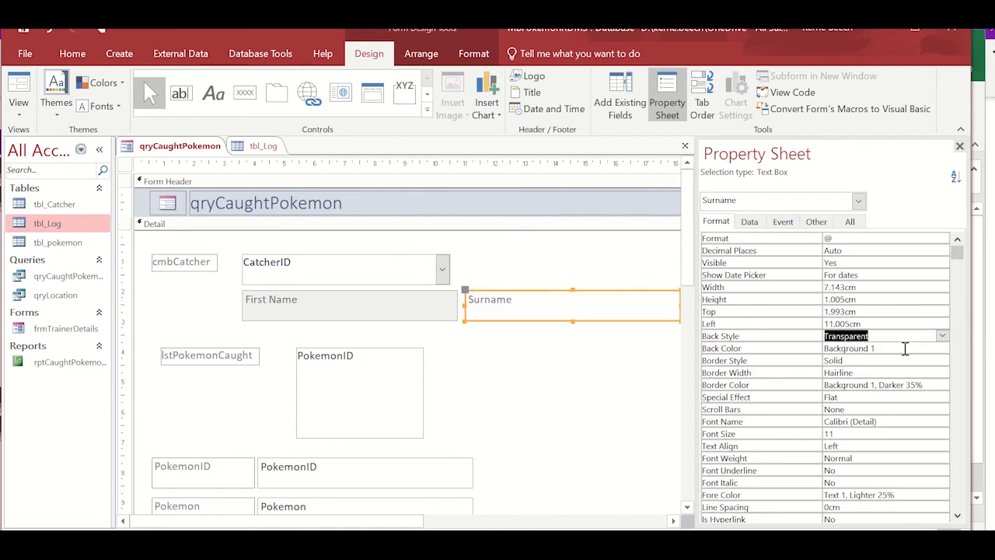
{"action": "left_click", "coordinate": [916, 360]}
{"action": "left_click", "coordinate": [941, 360]}
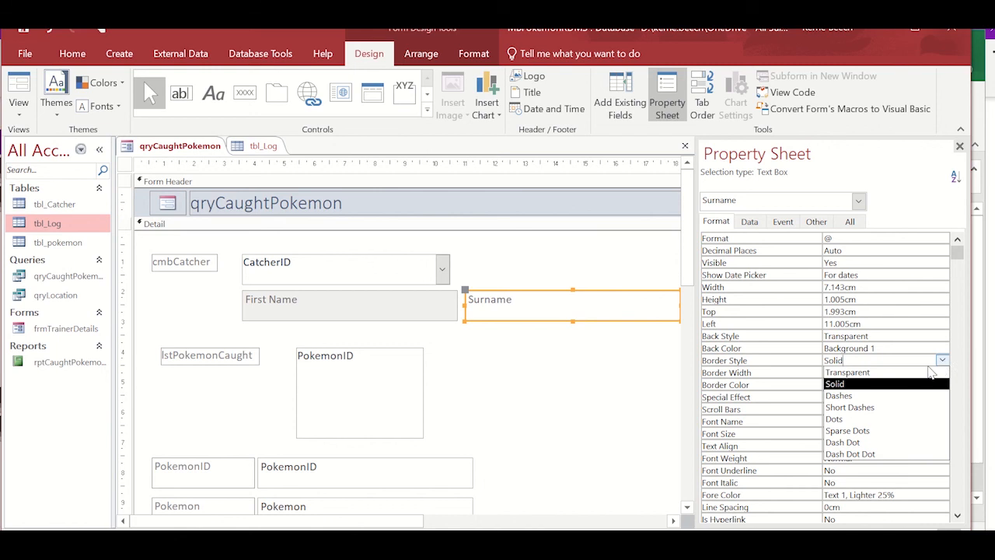
{"action": "left_click", "coordinate": [919, 370]}
Set the First Name text box's Back Style and Border Style to Transparent and show the form in Form view
{"action": "left_click", "coordinate": [416, 298]}
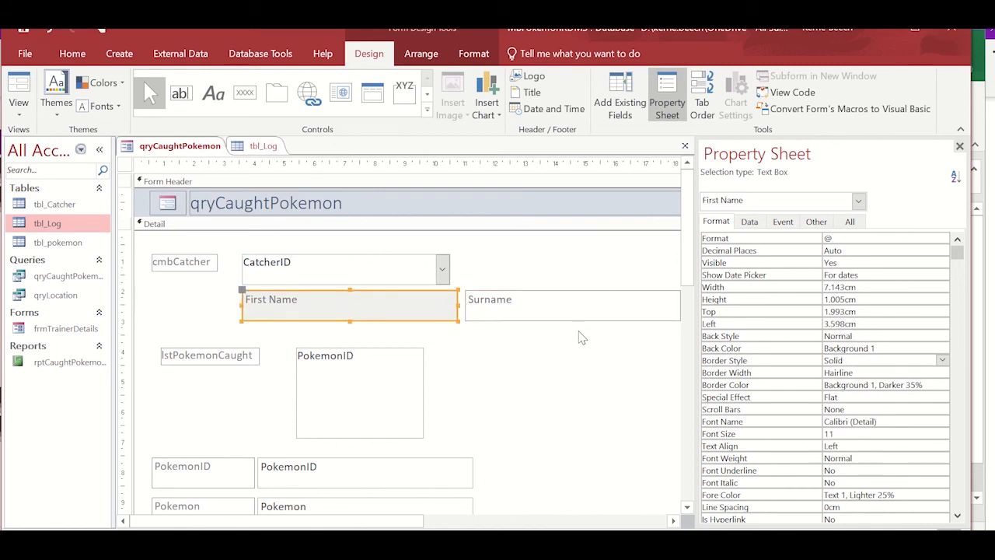
{"action": "left_click", "coordinate": [919, 336]}
{"action": "left_click", "coordinate": [942, 336]}
{"action": "left_click", "coordinate": [905, 347]}
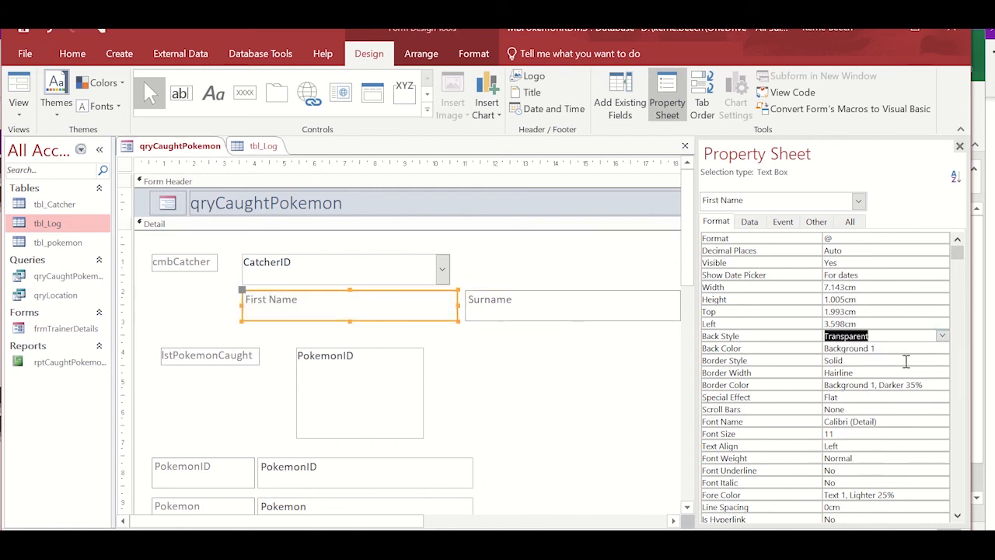
{"action": "left_click", "coordinate": [902, 360]}
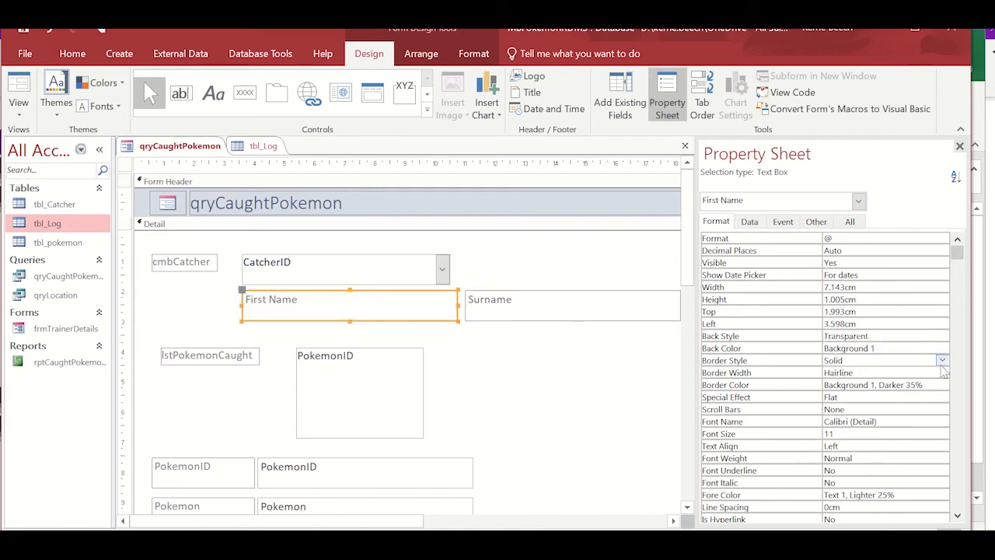
{"action": "left_click", "coordinate": [941, 360]}
{"action": "left_click", "coordinate": [932, 375]}
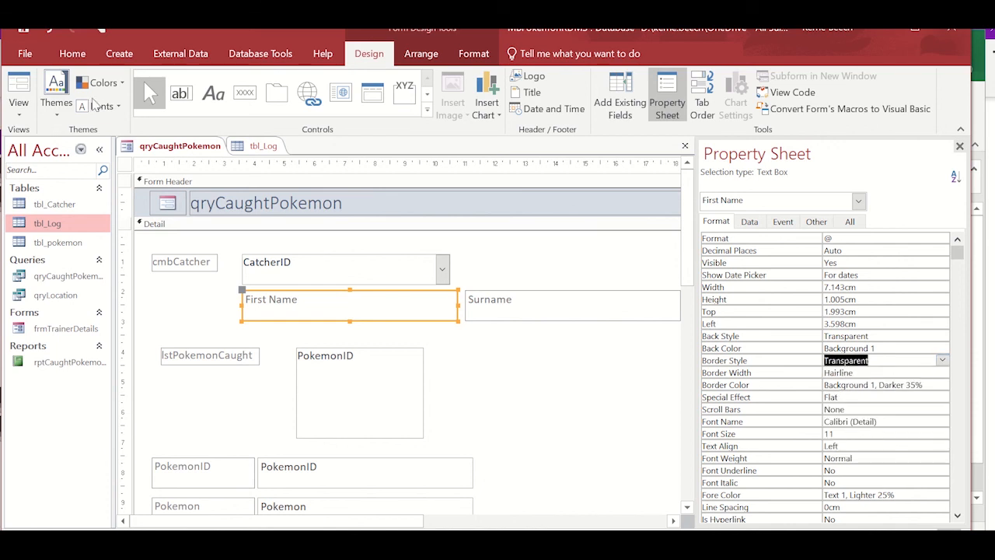
{"action": "left_click", "coordinate": [19, 86]}
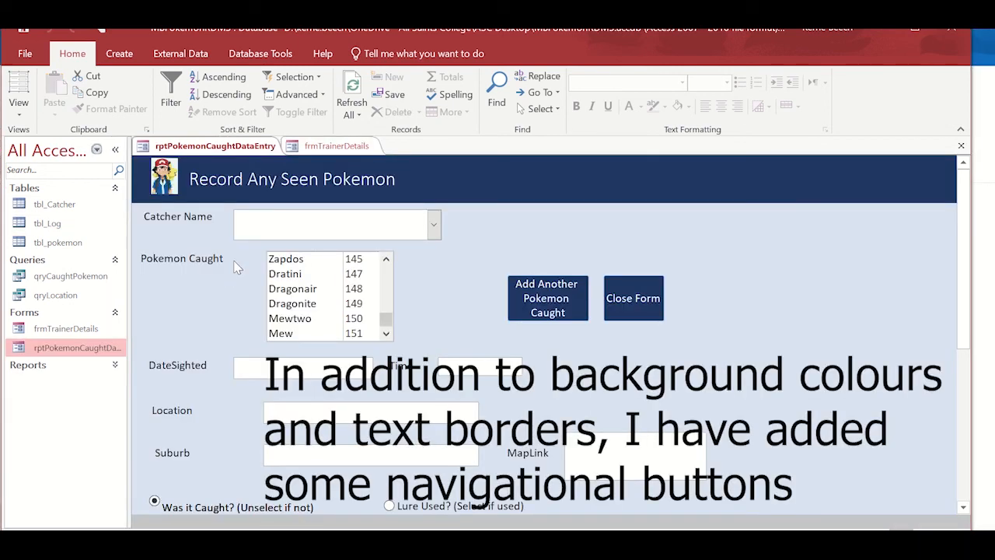
Choose a catcher in the Catcher Name combo box and select growlithe (58) in the Pokemon Caught list
{"action": "scroll", "coordinate": [241, 272], "scroll_direction": "down", "scroll_amount": 3}
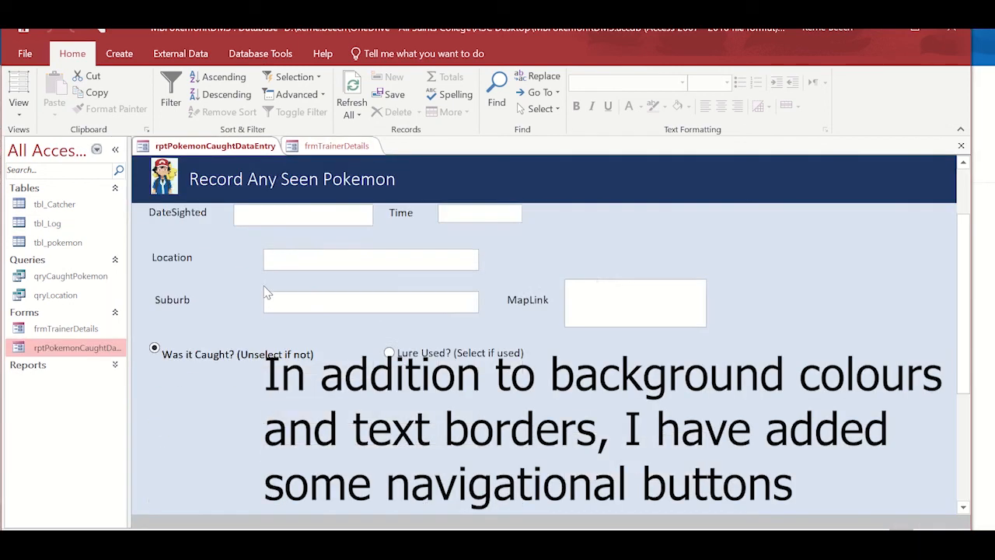
{"action": "scroll", "coordinate": [262, 288], "scroll_direction": "up", "scroll_amount": 3}
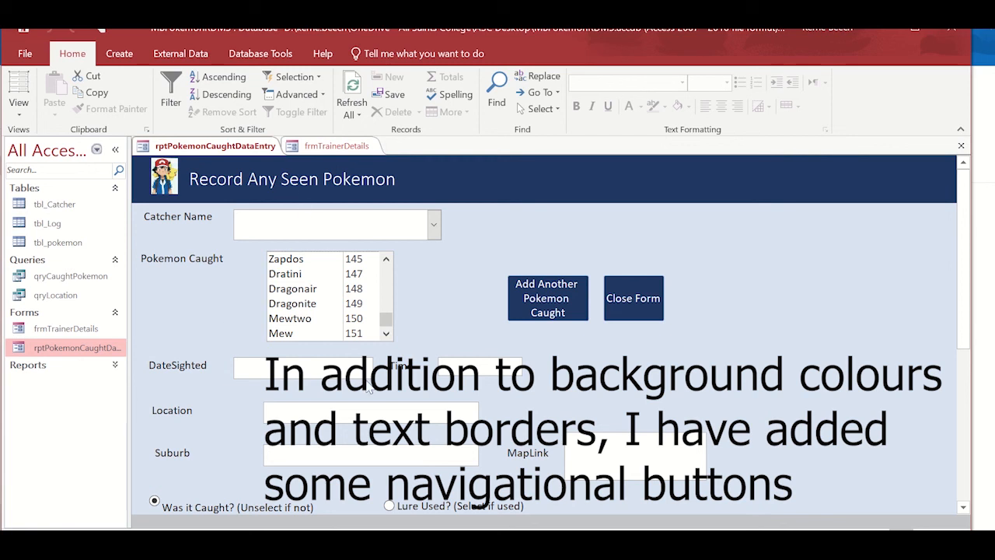
{"action": "left_click", "coordinate": [433, 225]}
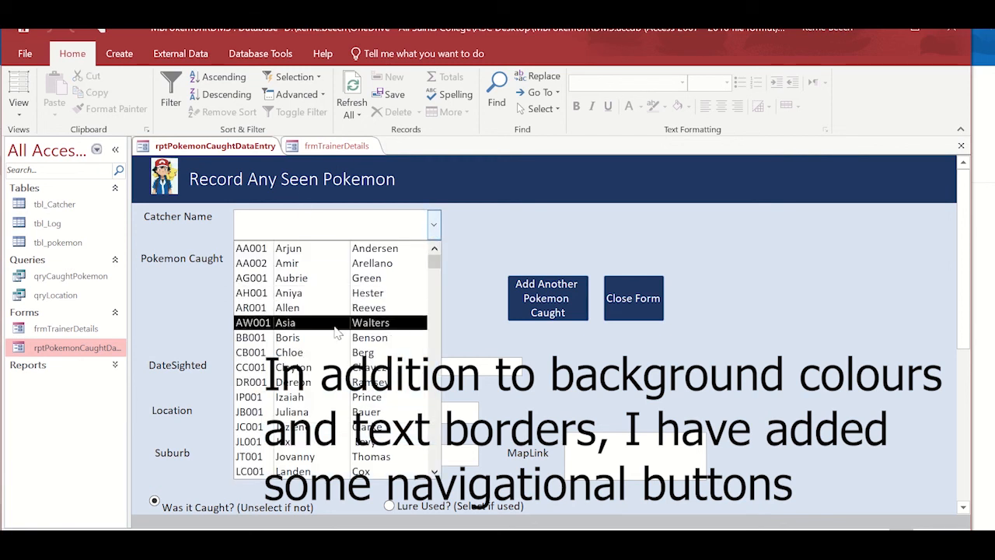
{"action": "scroll", "coordinate": [322, 412], "scroll_direction": "down", "scroll_amount": 2}
{"action": "left_click", "coordinate": [327, 418]}
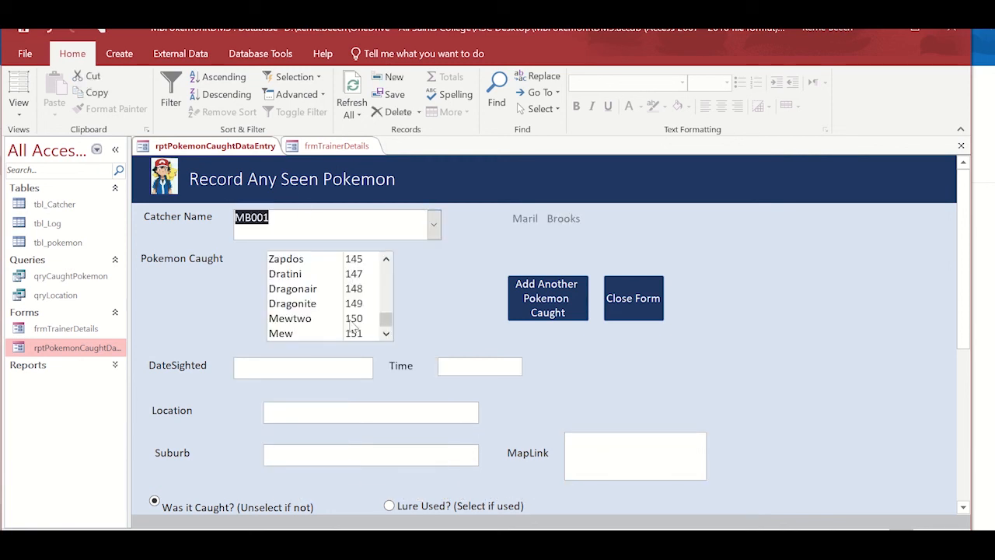
{"action": "left_click_drag", "start_coordinate": [386, 328], "coordinate": [387, 302]}
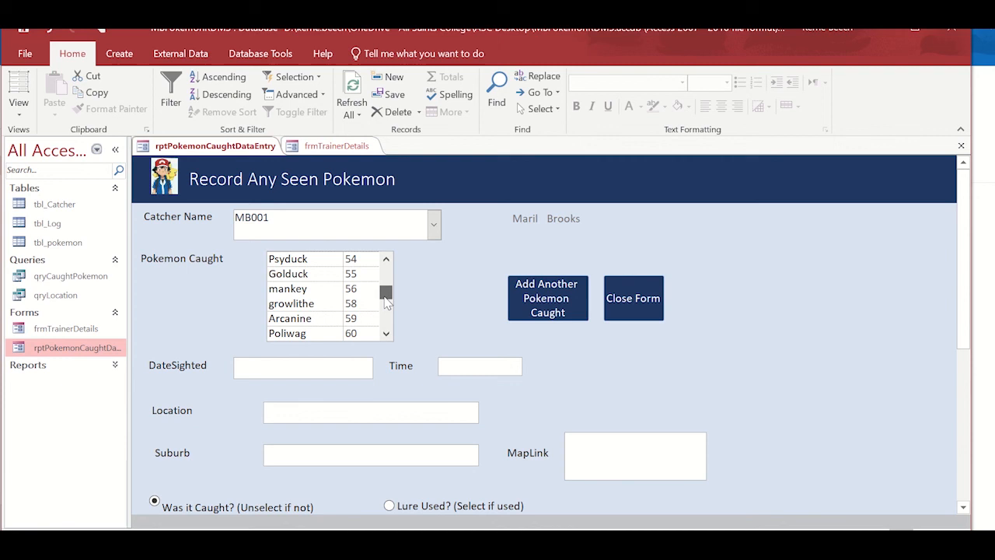
{"action": "left_click", "coordinate": [318, 306]}
Enter DateSighted 4-May-19, Time AM, Location Joondalup Arena and Suburb Joondalup for the sighting
{"action": "left_click", "coordinate": [276, 371]}
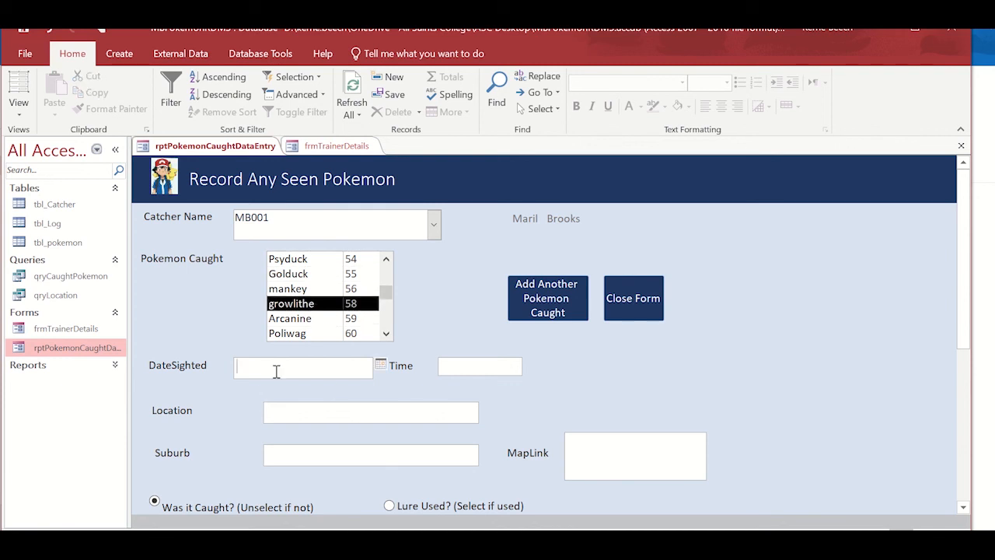
{"action": "left_click", "coordinate": [378, 367]}
{"action": "left_click", "coordinate": [354, 413]}
{"action": "left_click", "coordinate": [470, 372]}
{"action": "left_click", "coordinate": [338, 410]}
{"action": "type", "text": "Joondalup"}
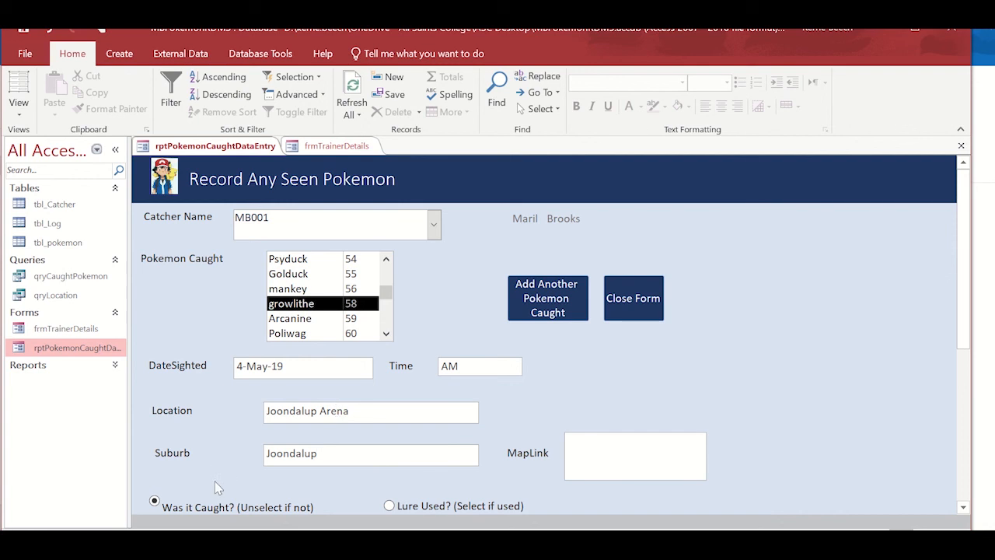
Keep Was it Caught? selected, mark Lure Used?, and go to a blank record for another caught Pokemon
{"action": "left_click", "coordinate": [167, 512]}
{"action": "left_click", "coordinate": [156, 504]}
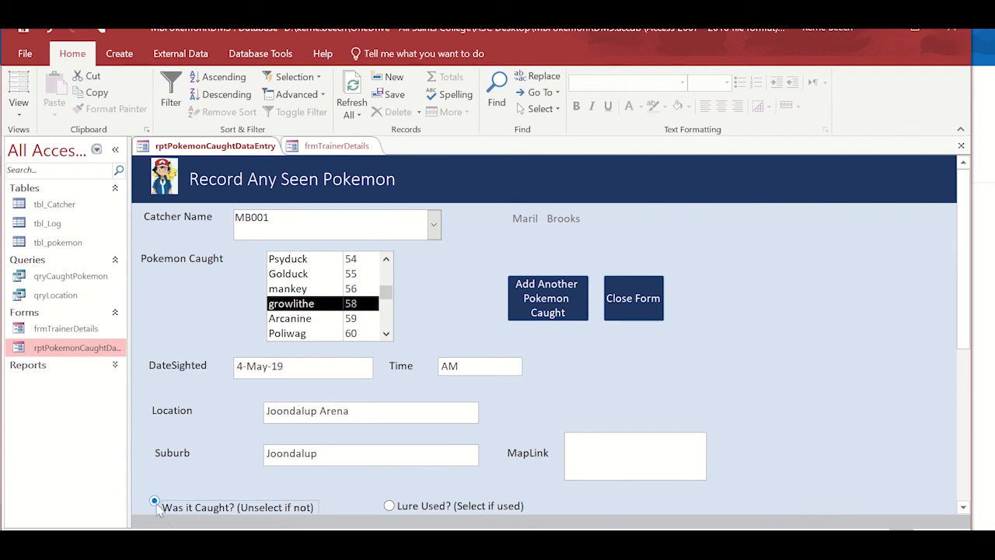
{"action": "left_click", "coordinate": [388, 507]}
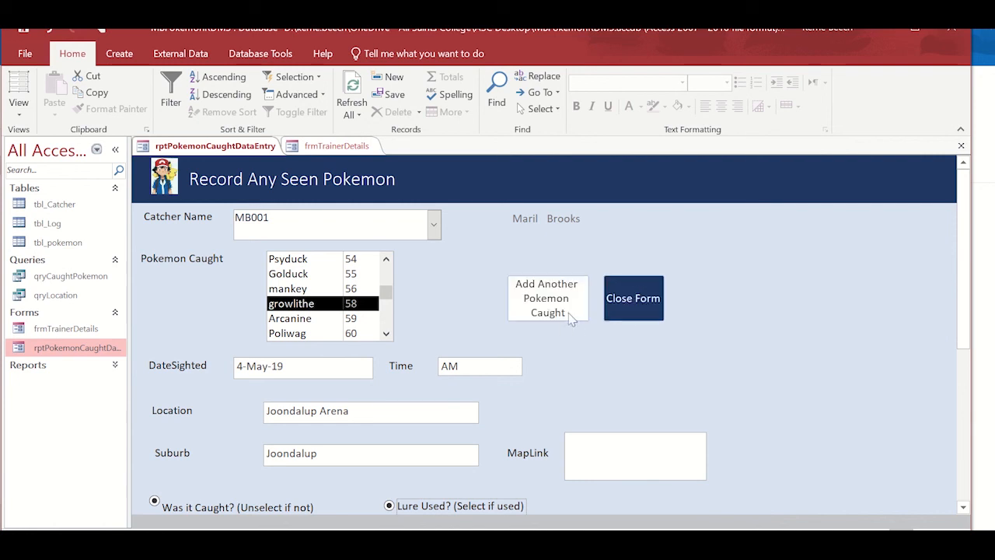
{"action": "left_click", "coordinate": [546, 311]}
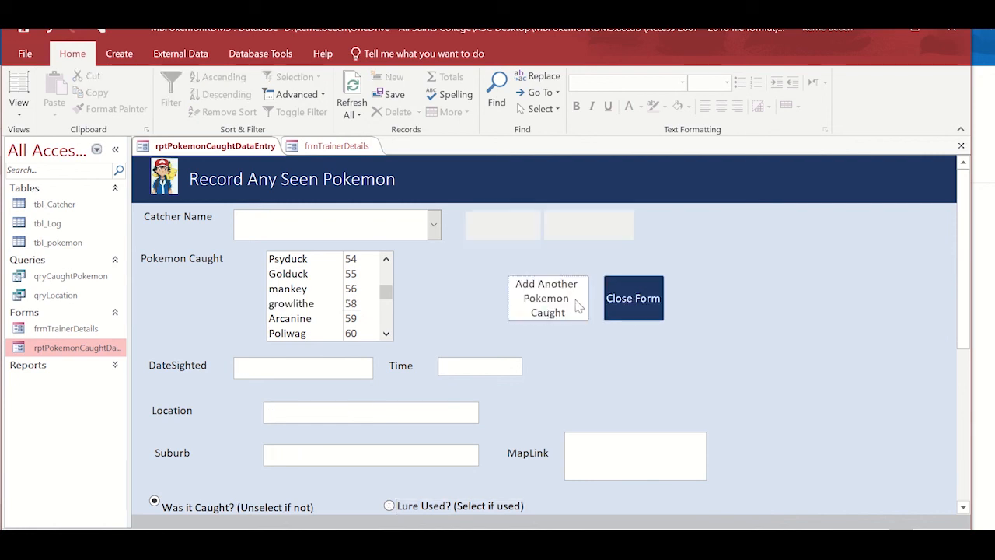
Close the Pokemon entry form with its design changes saved, and reopen rptPokemonCaughtDataEntry
{"action": "left_click", "coordinate": [644, 298]}
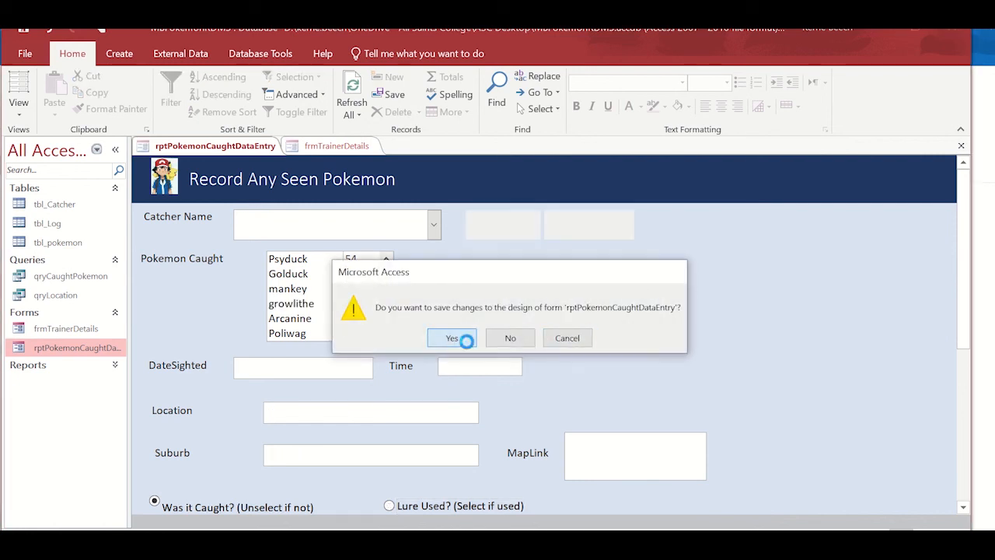
{"action": "left_click", "coordinate": [452, 337]}
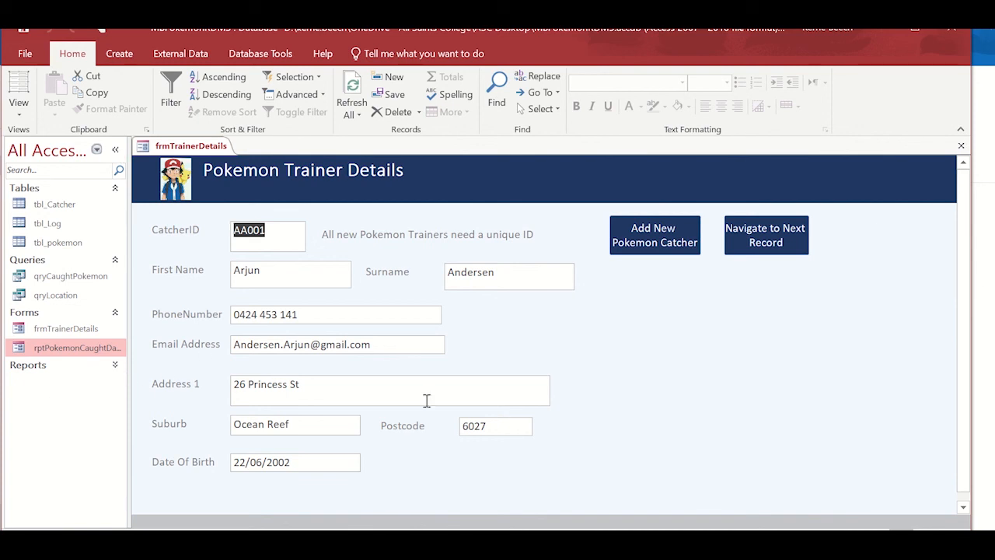
{"action": "double_click", "coordinate": [46, 351]}
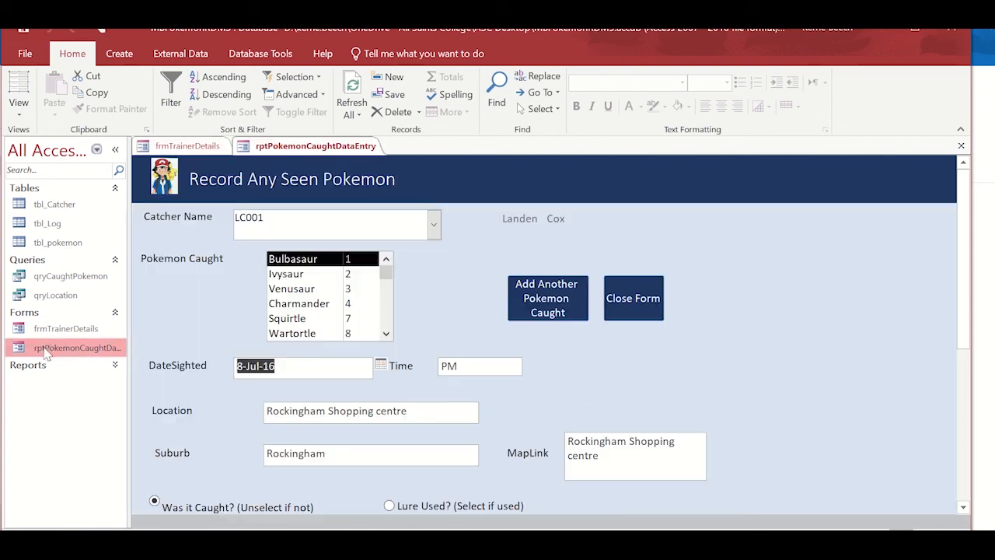